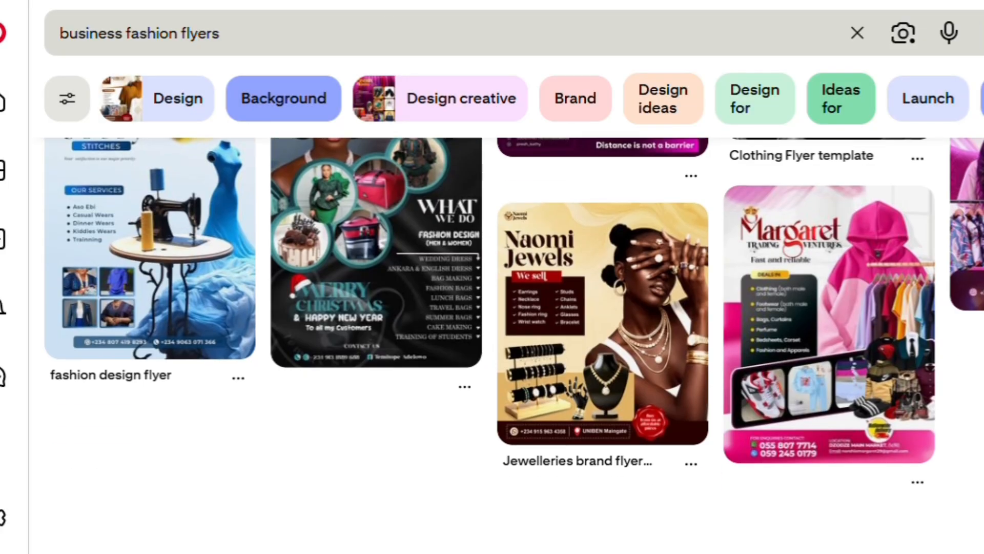
scroll(492, 338, "down", 15)
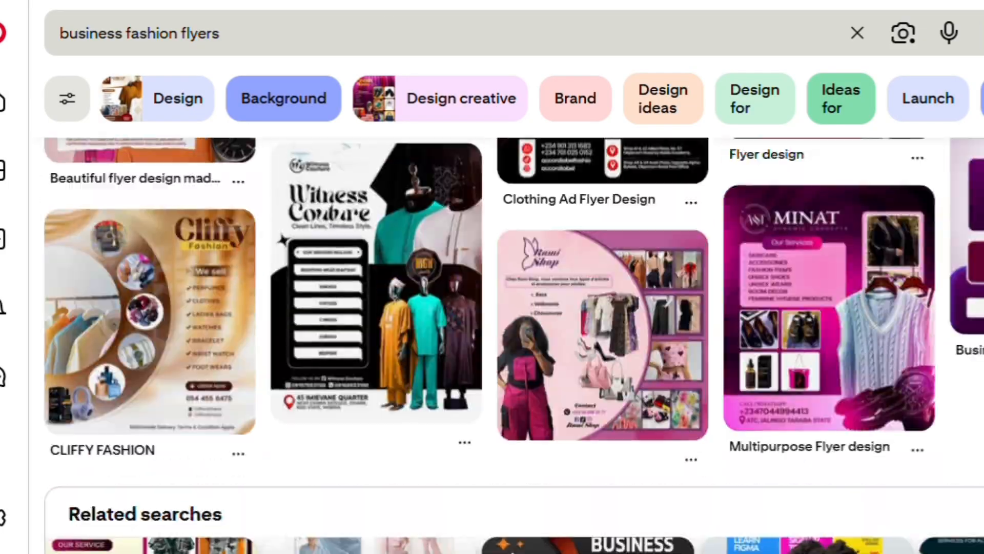
Step: Open the LUXURYBEAUTYHOME Stitches flyer pin and scroll through its related flyer pins
scroll(492, 338, "up", 20)
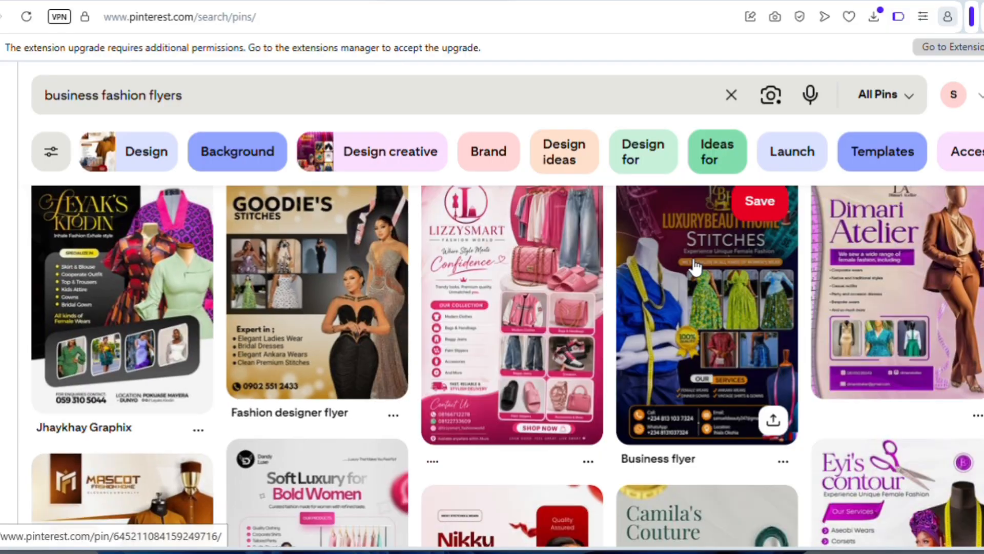
left_click(808, 231)
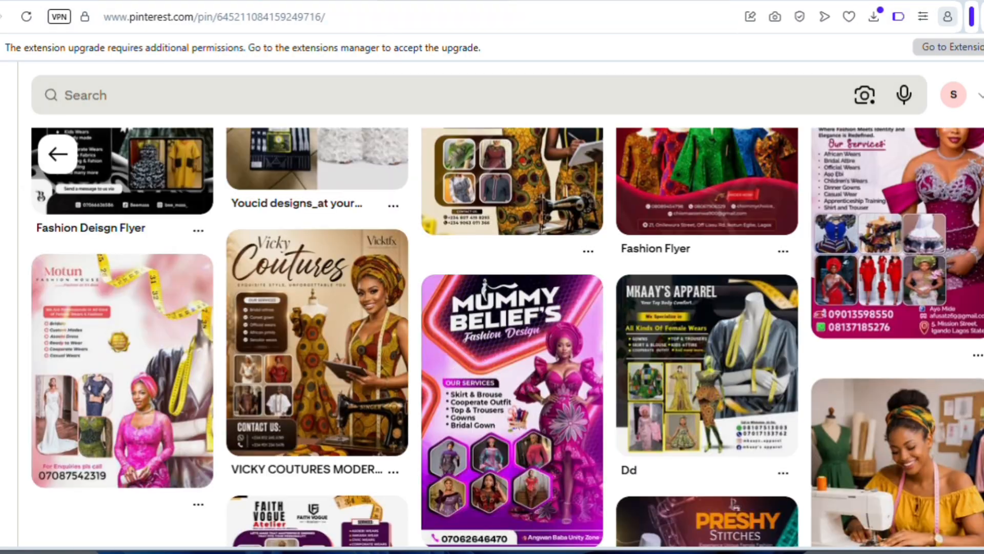
scroll(507, 336, "down", 2)
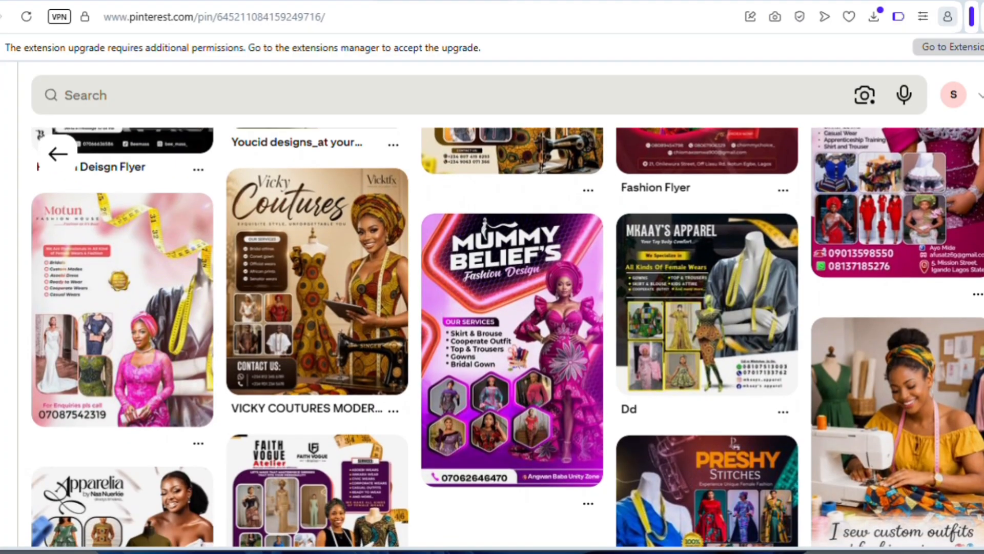
scroll(508, 336, "down", 1)
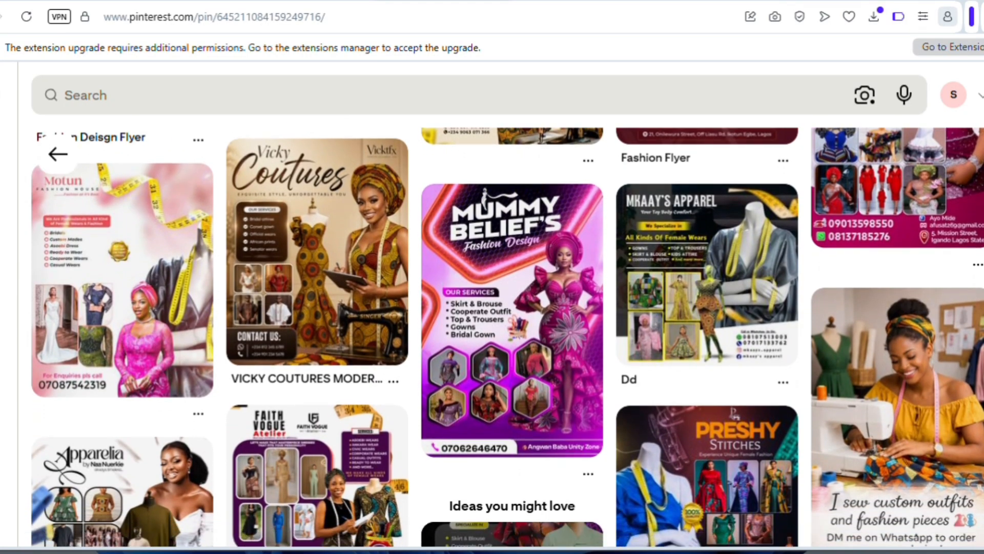
scroll(507, 336, "up", 1)
scroll(507, 336, "down", 1)
scroll(507, 336, "up", 15)
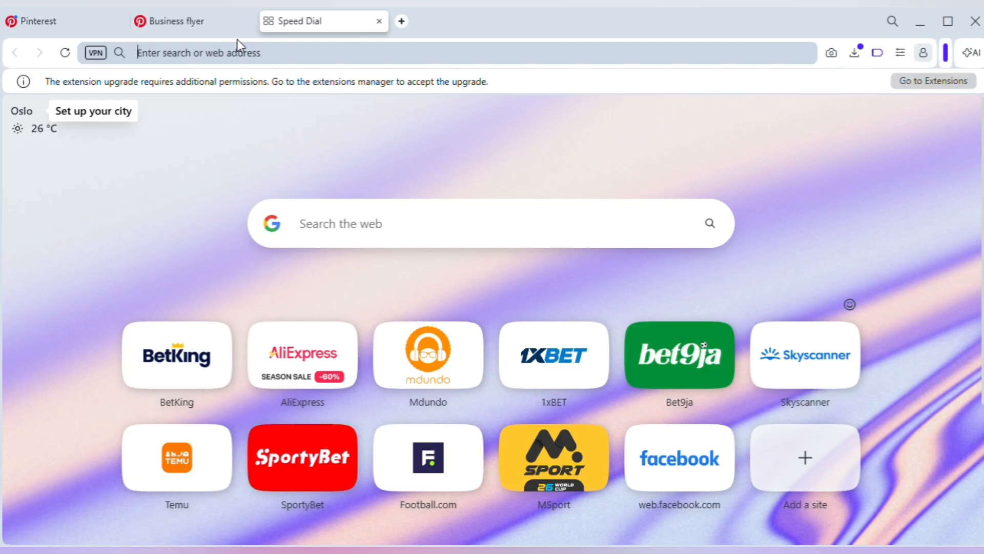
Step: Search the web for 'claude ai' and go to the Claude website
type("c")
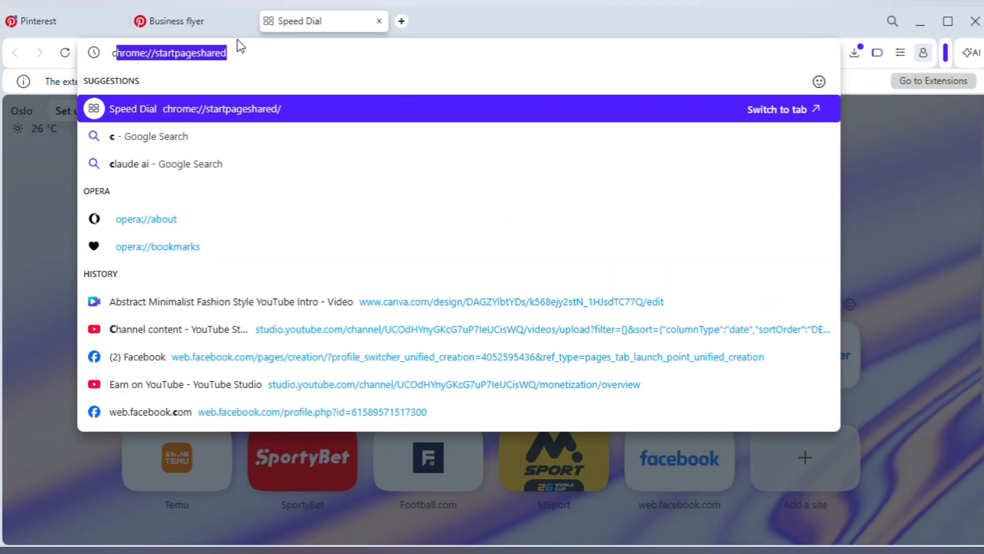
type("laude ai")
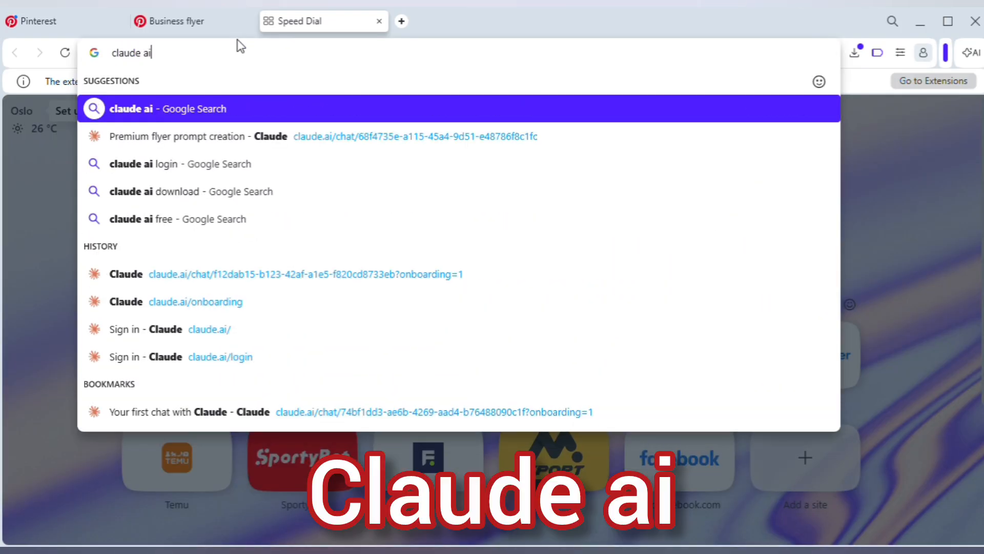
key("Return")
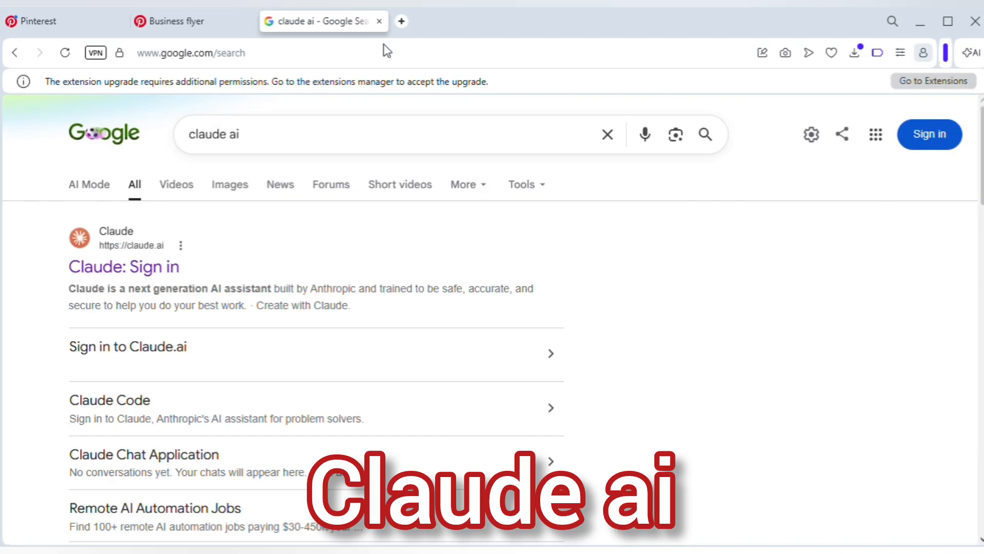
left_click(154, 279)
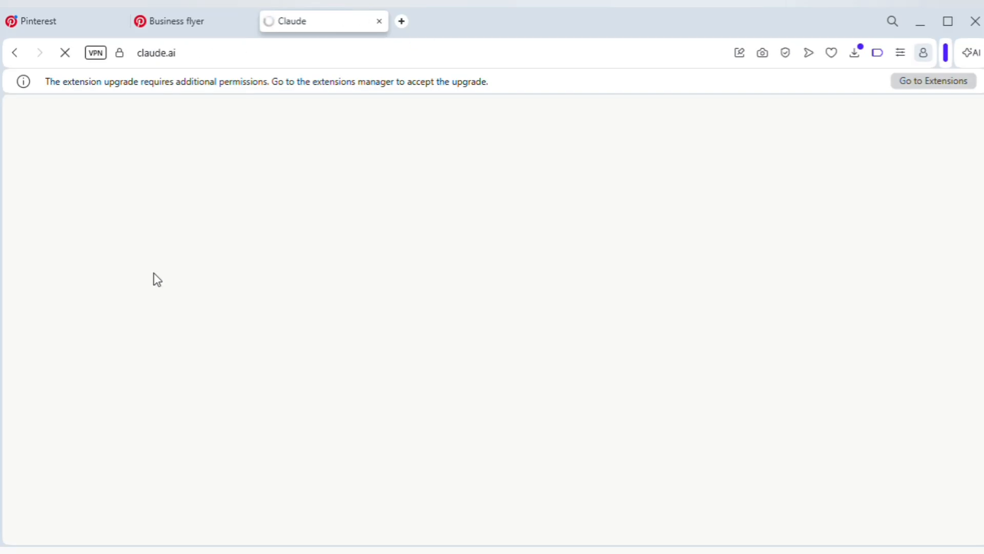
Step: Attach the Stitches flyer image and send the pasted request for a detailed premium flyer prompt
left_click(274, 377)
left_click(343, 183)
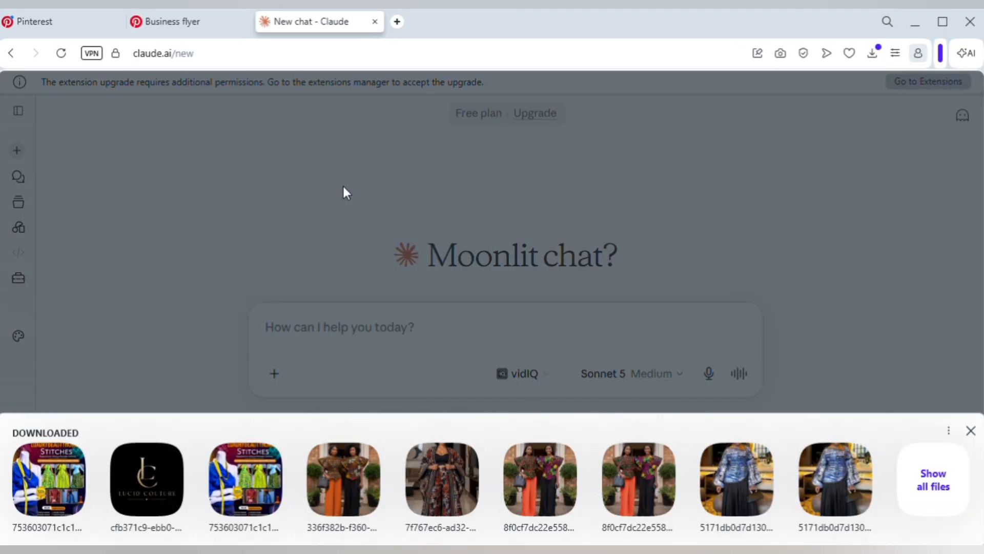
left_click(40, 491)
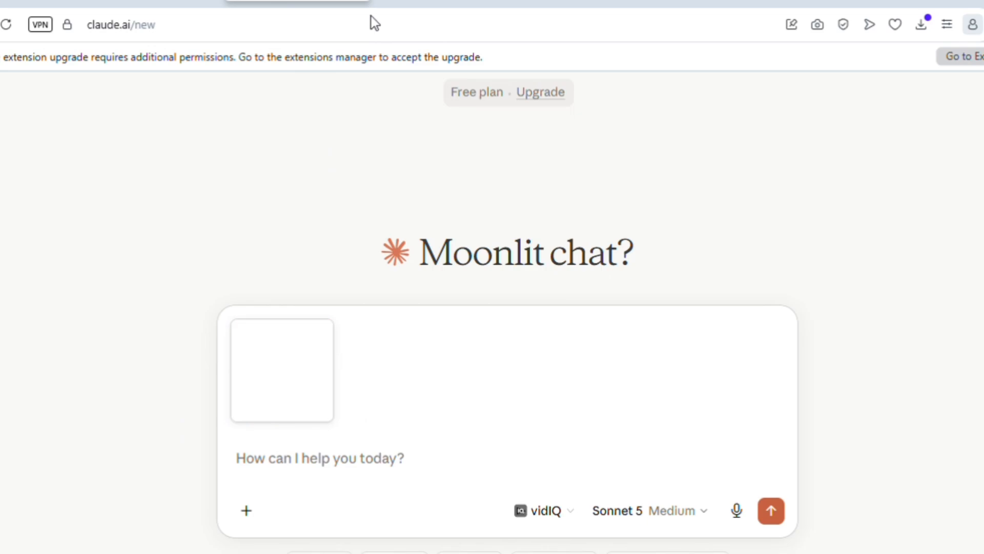
type("give a premium well detail prompt of this flyer")
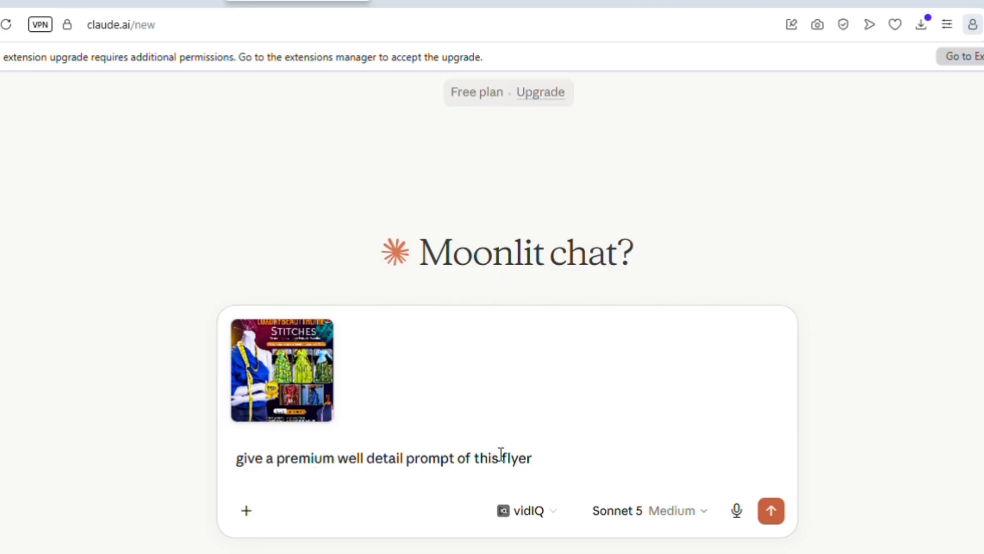
left_click(772, 510)
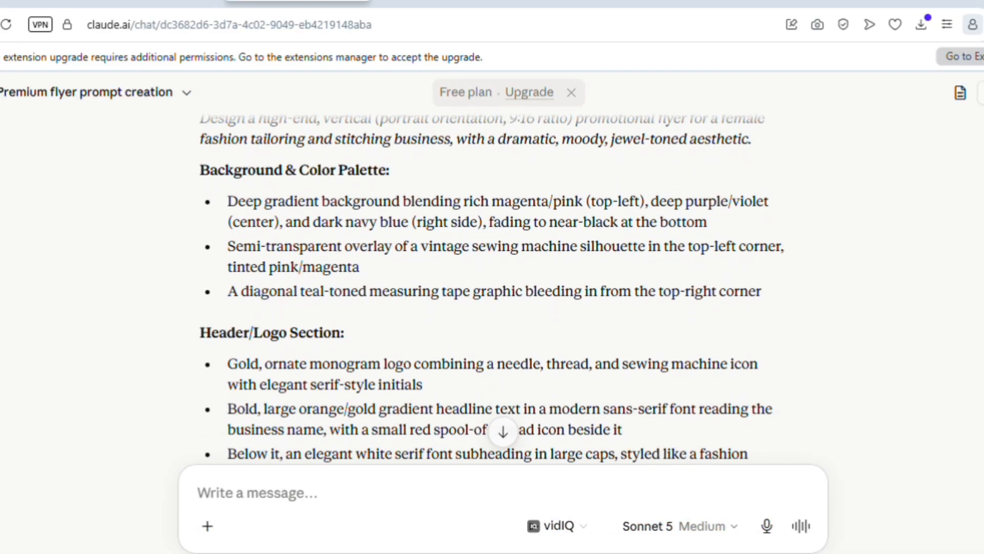
Step: Select and copy the generated premium flyer prompt from Claude's reply
scroll(502, 287, "down", 7)
scroll(503, 287, "up", 8)
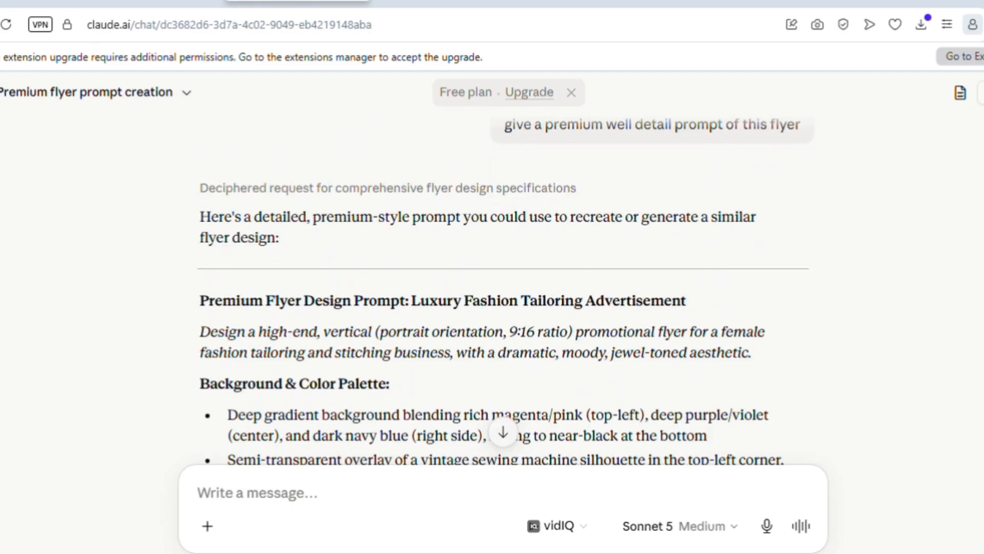
scroll(502, 287, "down", 2)
scroll(502, 287, "down", 4)
scroll(503, 287, "up", 3)
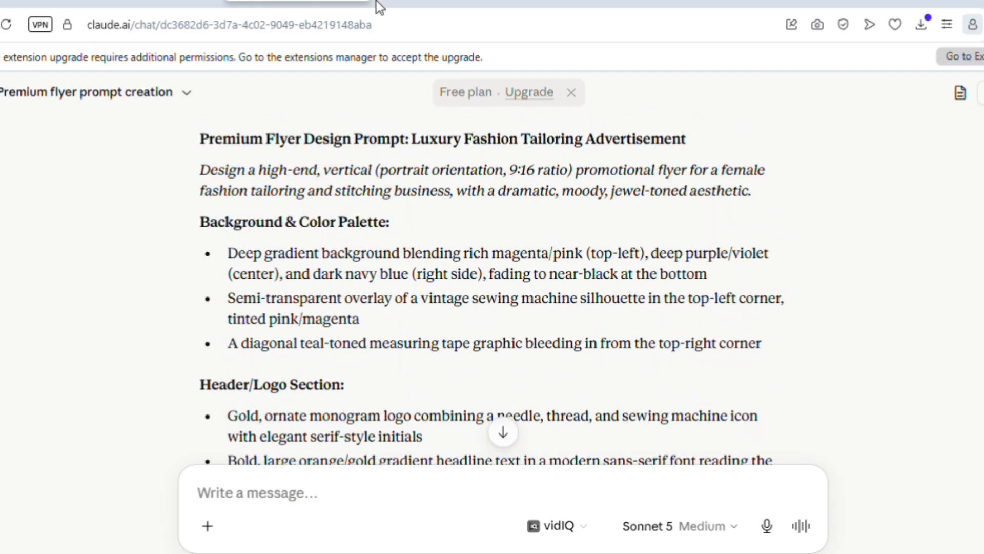
left_click_drag(198, 143, 511, 488)
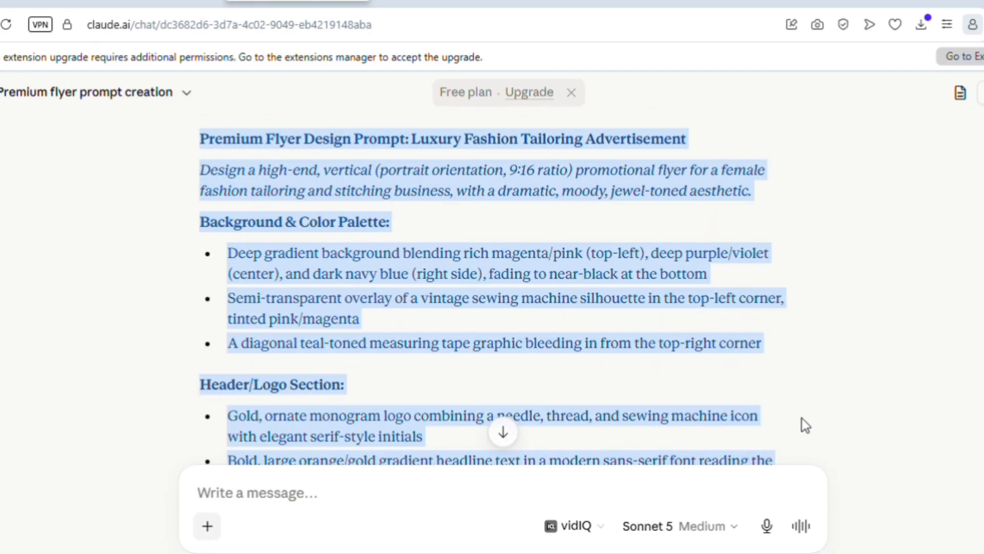
scroll(502, 287, "down", 4)
left_click(246, 492)
scroll(502, 287, "down", 5)
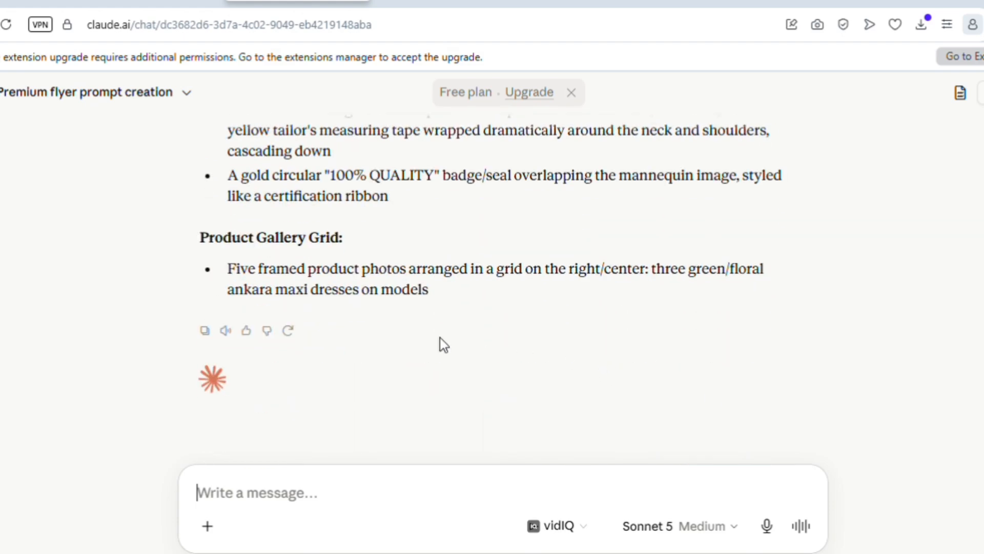
Step: Paste the flyer prompt into the Word document and return to the Claude chat
left_click(204, 331)
key("alt+Tab")
key("ctrl+v")
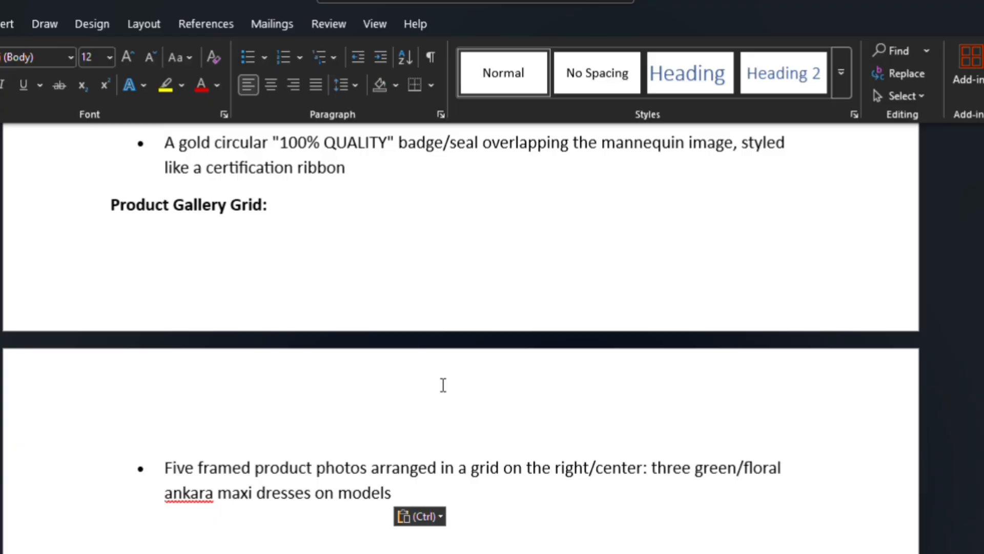
key("Up")
key("Up")
key("Up")
key("Up")
key("Up")
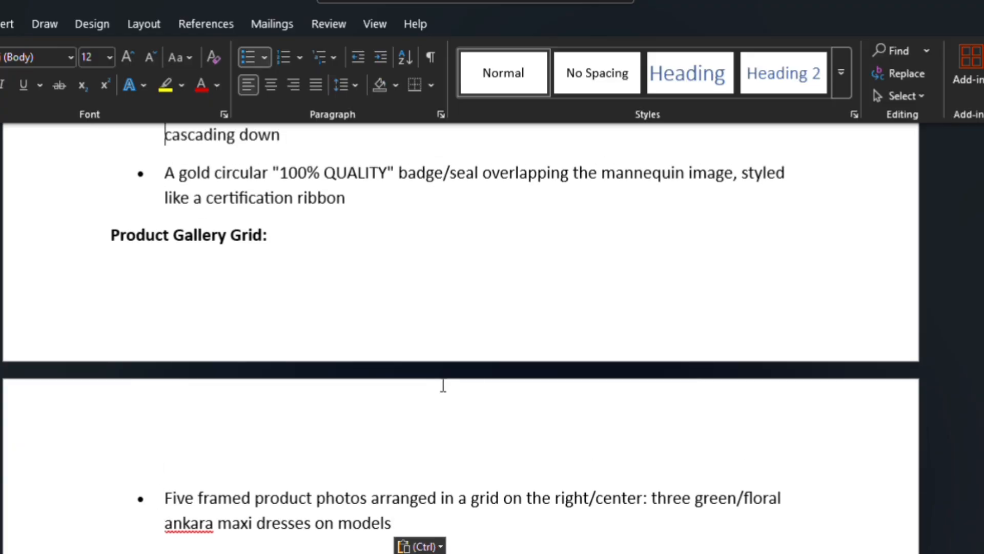
key("alt+Tab")
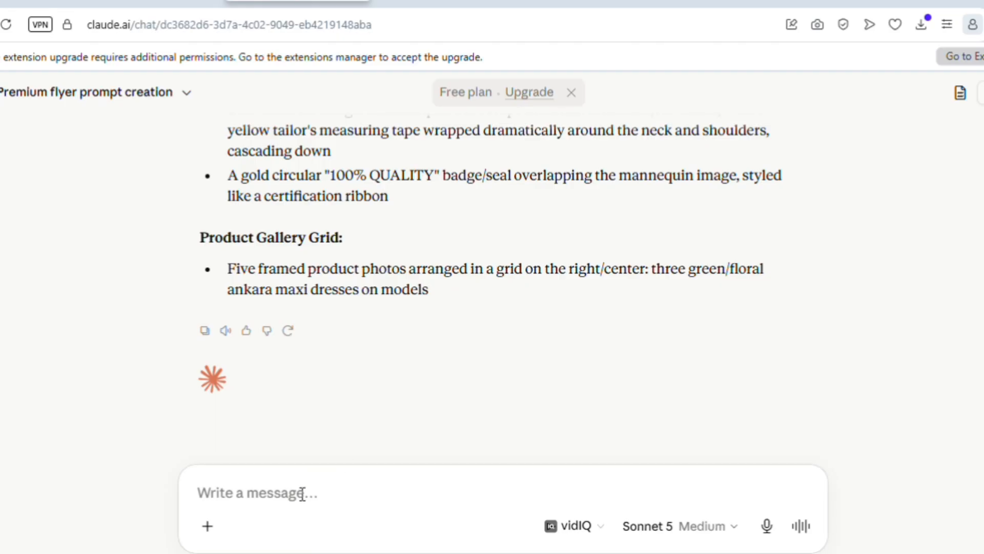
scroll(302, 495, "up", 15)
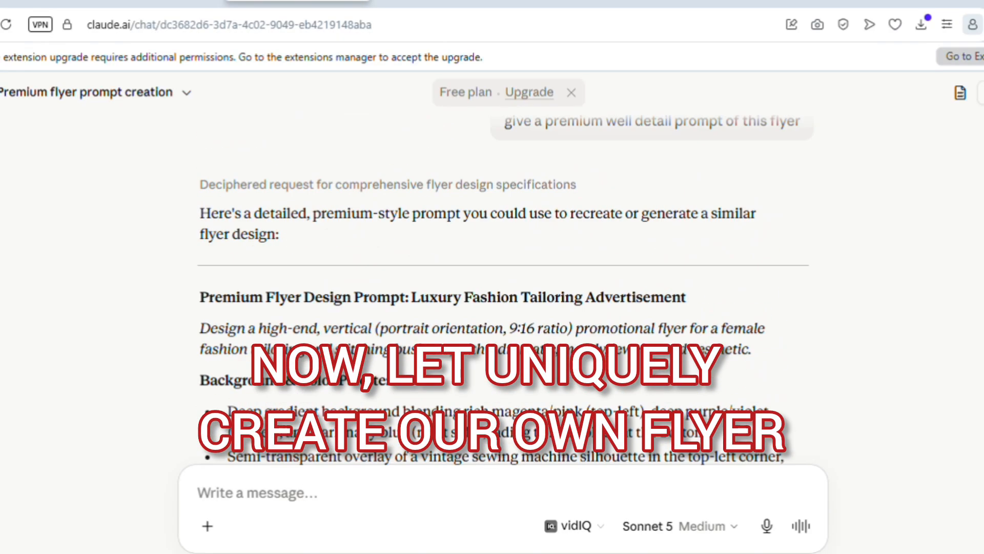
Step: Send Claude a request for classy, sophisticated colour palette variations of the flyer
scroll(505, 294, "down", 10)
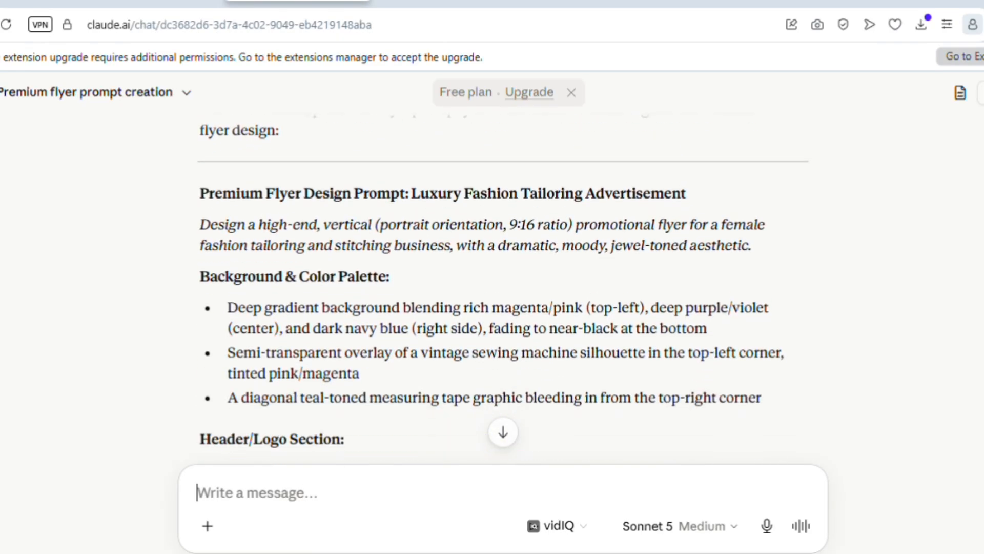
scroll(505, 295, "down", 7)
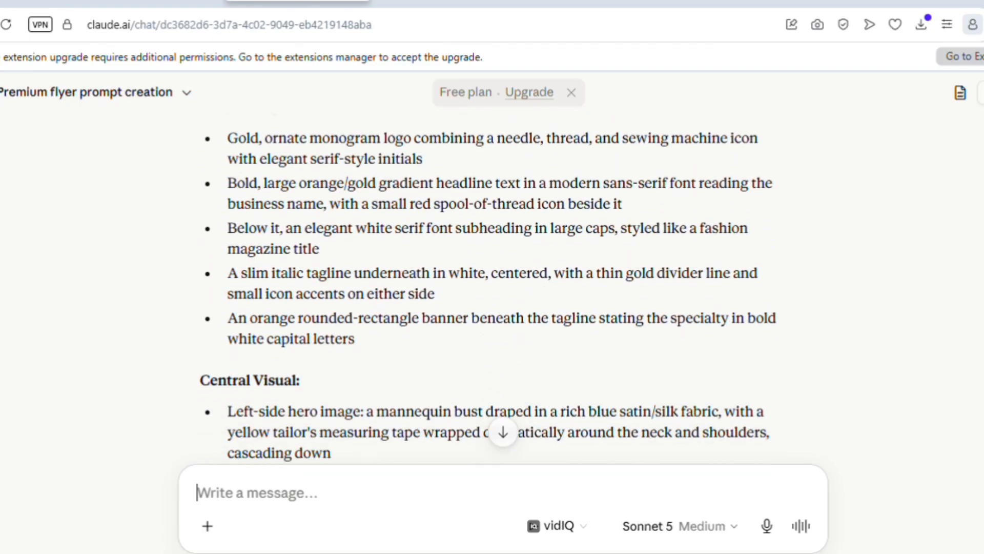
scroll(504, 295, "down", 1)
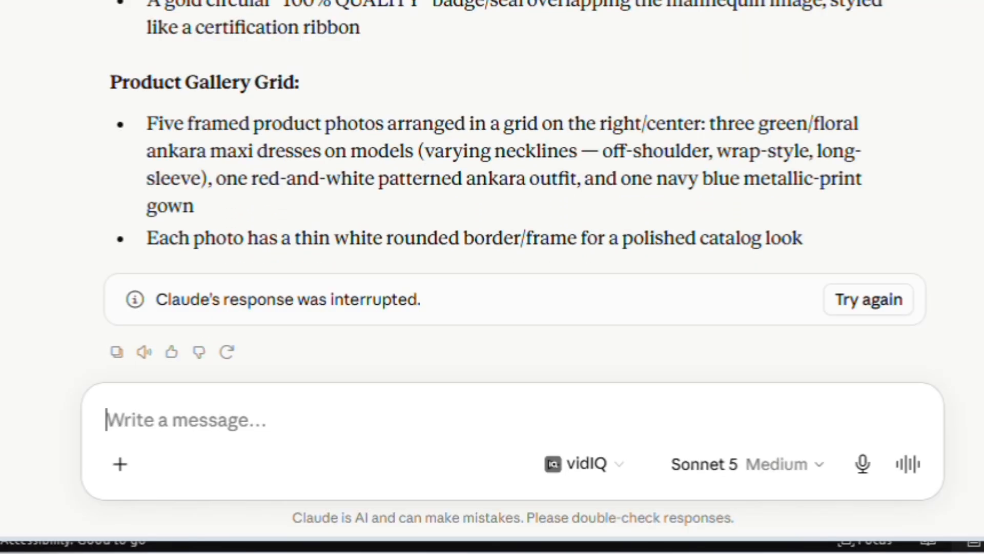
type("am a smart graphic designer can you suggest any possible variations in terms of colour palette i can get out of this, making my own design classy, sophisticaated and unique")
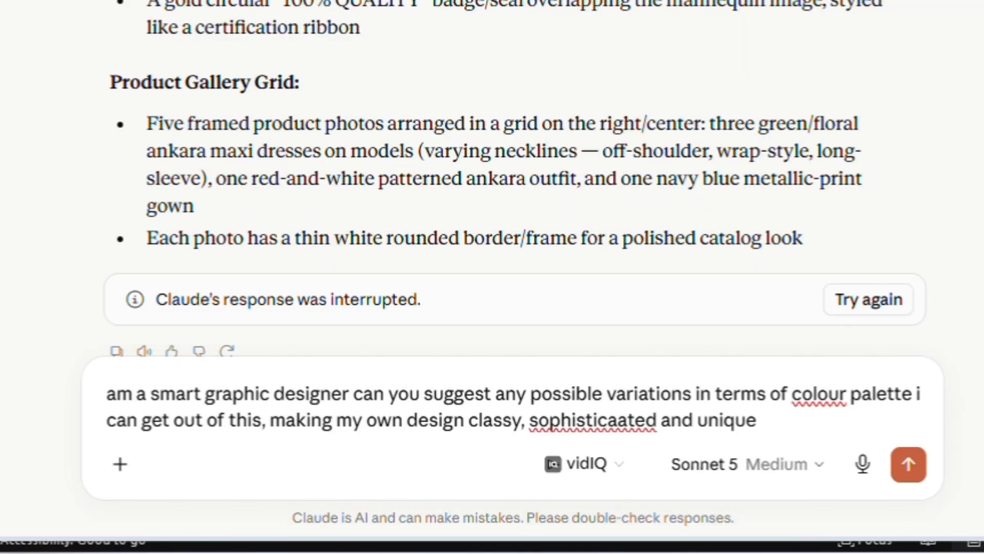
key("Return")
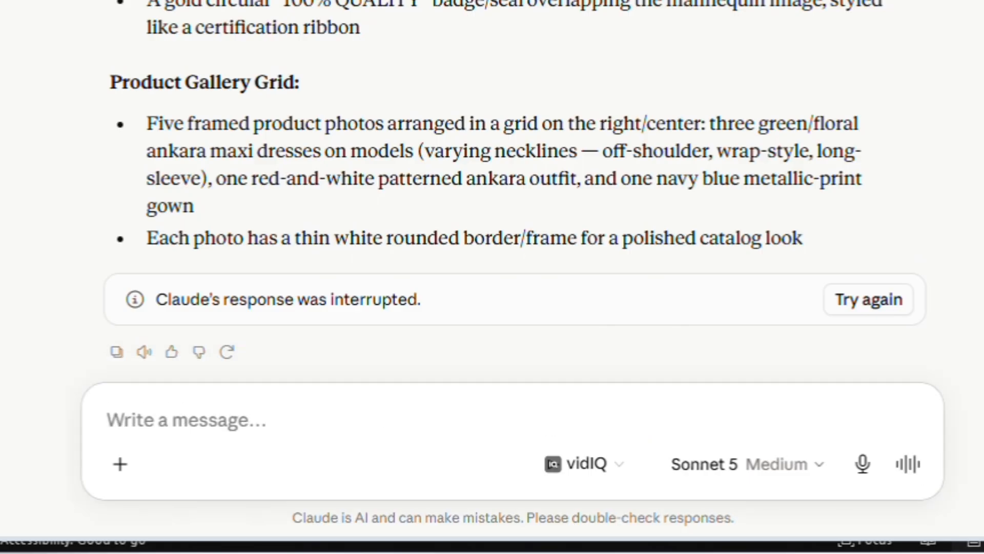
type("am a smart graphic designer can you suggest any possible variations in terms of colour palette i can get out of this, making my own design classy, sophisticaated and unique")
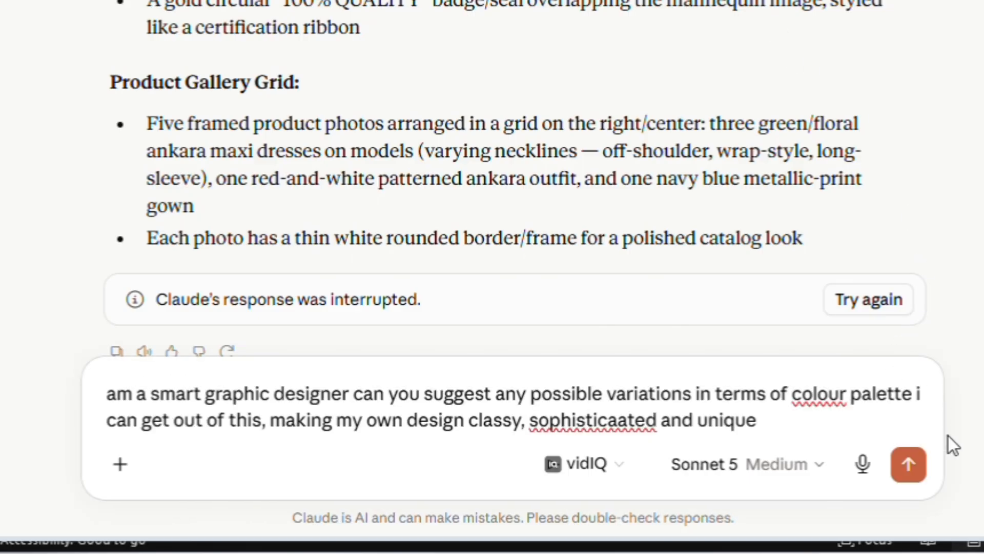
key("Return")
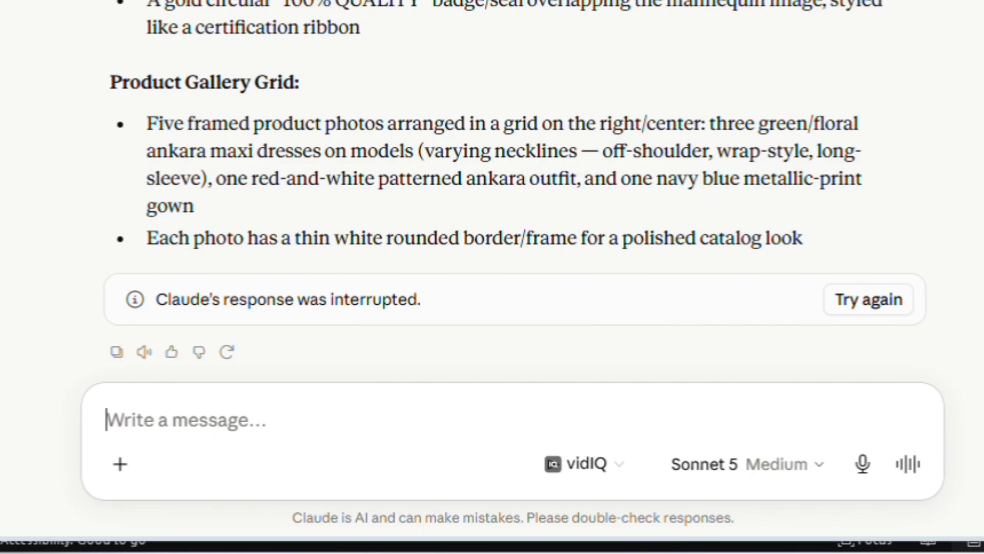
type("am a smart graphic designer can you suggest any possible variations in terms of colour palette i can get out of this, making my own design classy, sophisticaated and unique")
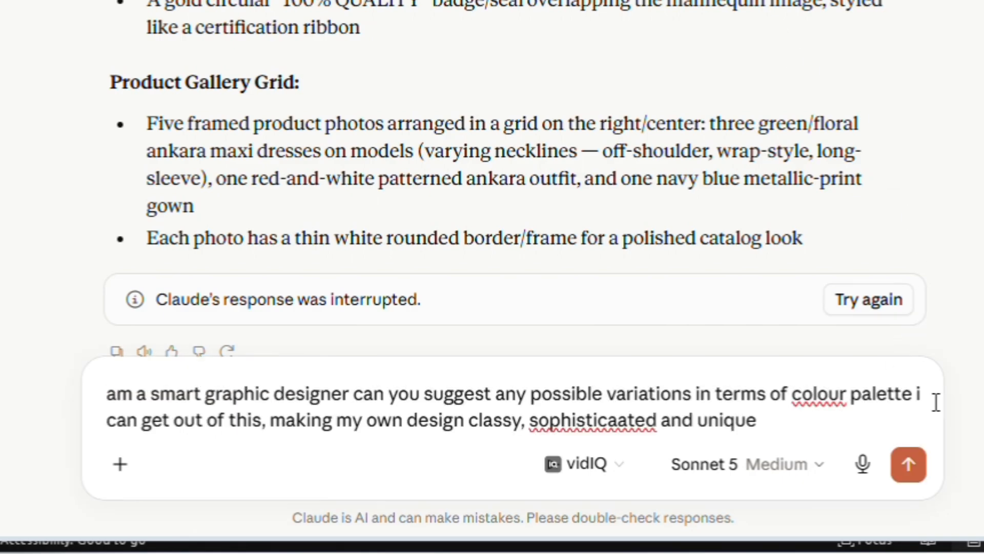
key("Return")
left_click(910, 467)
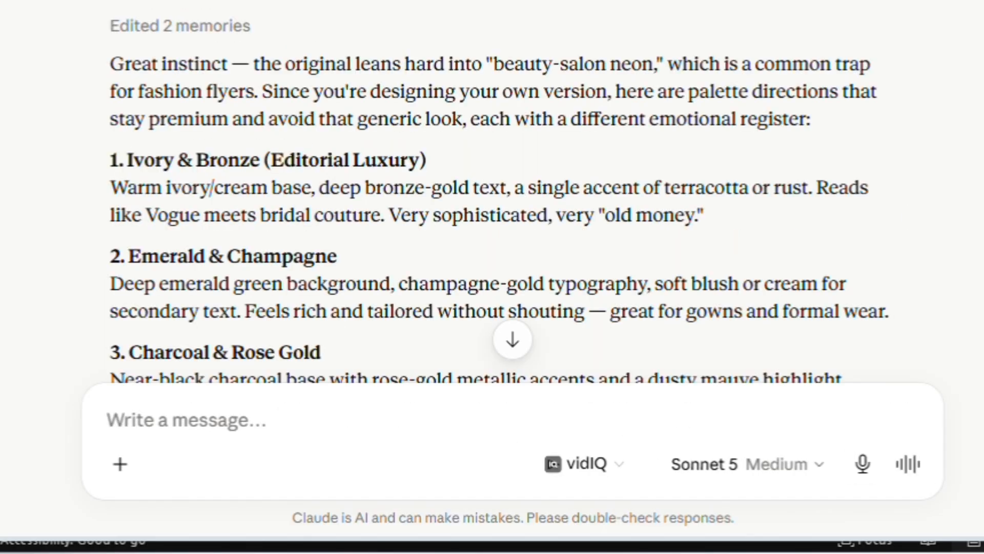
Step: Read through the palette suggestions and select the Charcoal & Rose Gold palette text
scroll(513, 205, "up", 2)
scroll(513, 205, "down", 1)
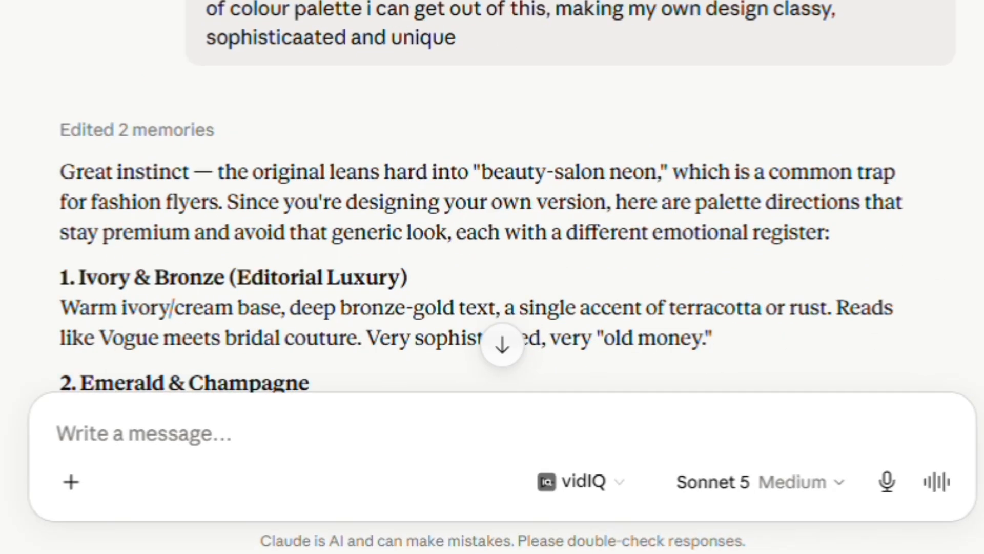
scroll(492, 205, "down", 3)
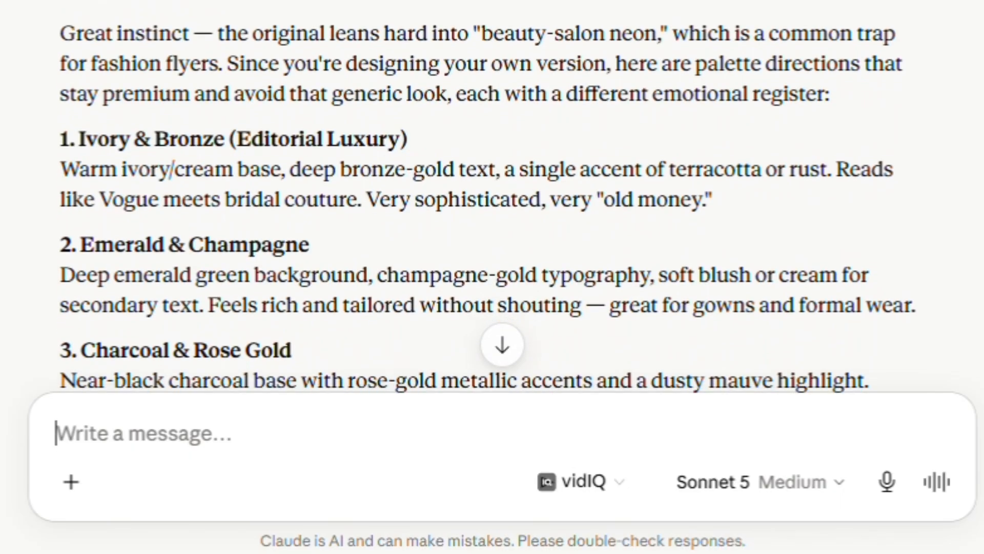
scroll(492, 205, "down", 2)
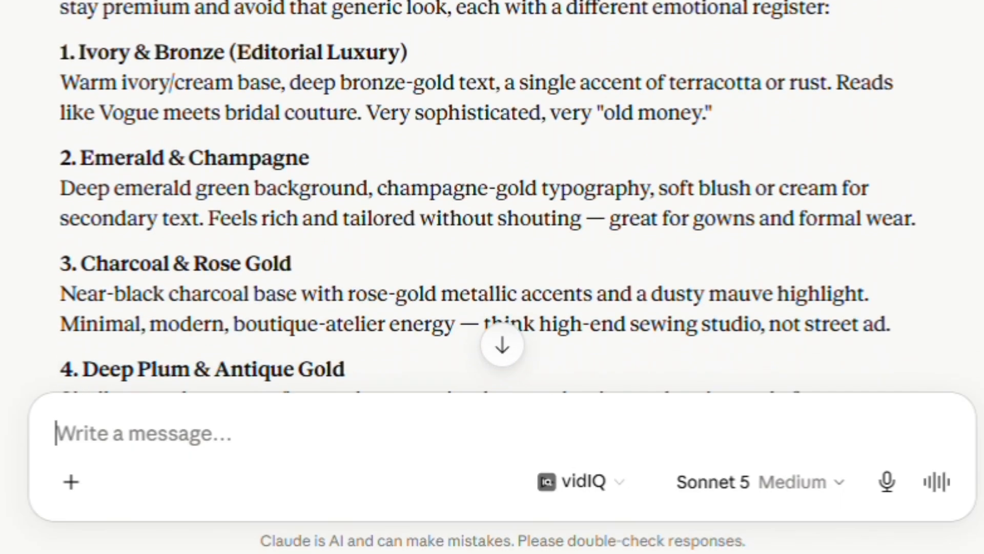
scroll(492, 205, "down", 3)
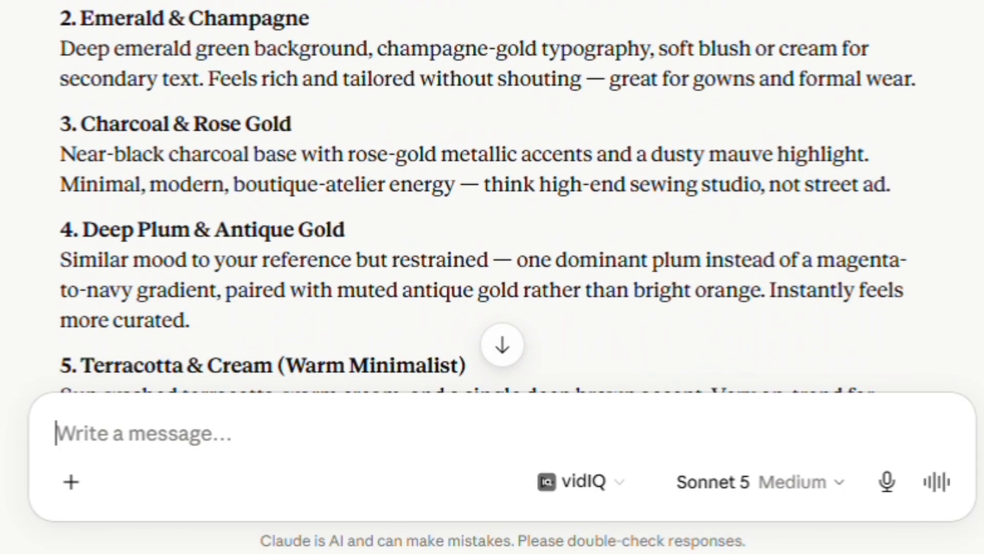
scroll(492, 205, "down", 3)
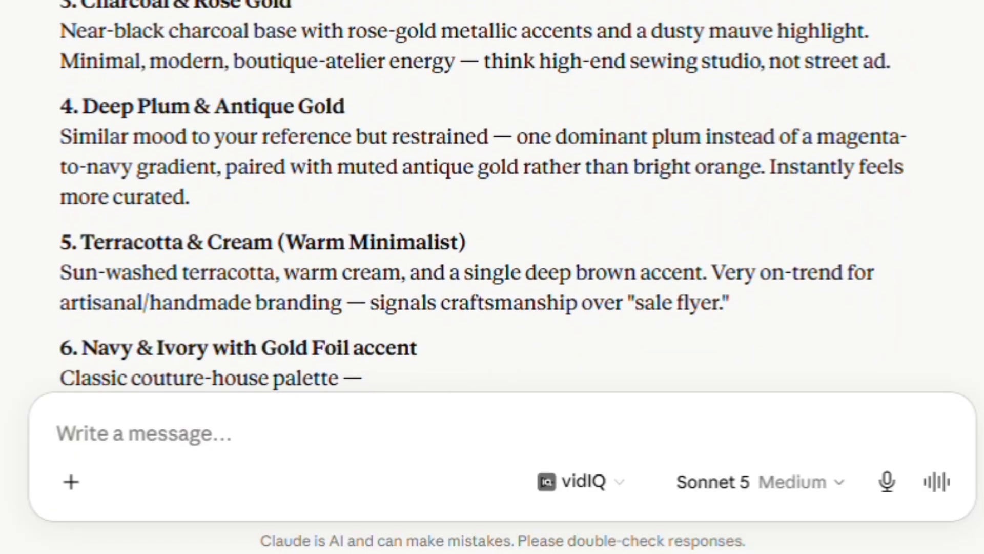
scroll(82, 148, "up", 3)
left_click_drag(81, 145, 952, 212)
key("ctrl+c")
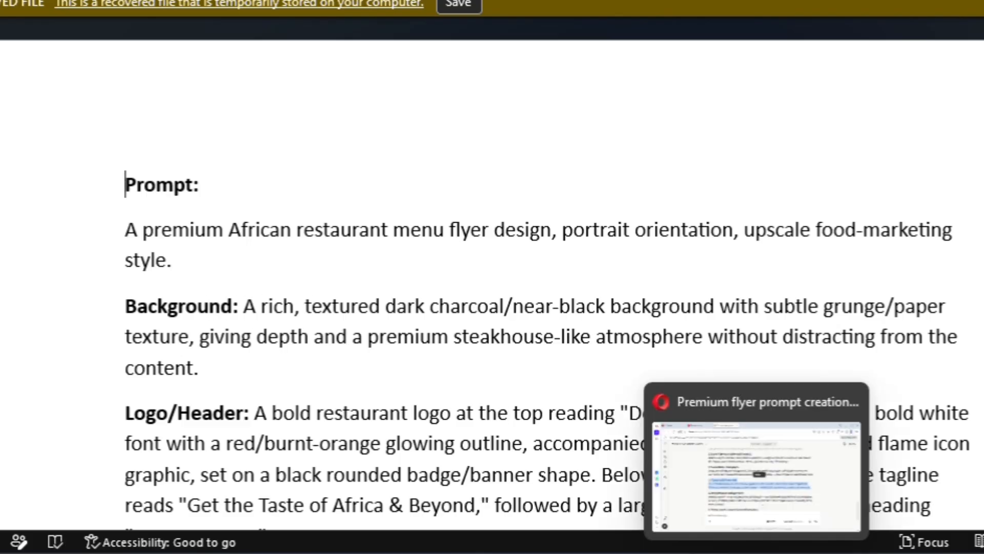
Step: Switch to the tailoring prompt document and select the three Background & Color Palette bullets
mouse_move(849, 553)
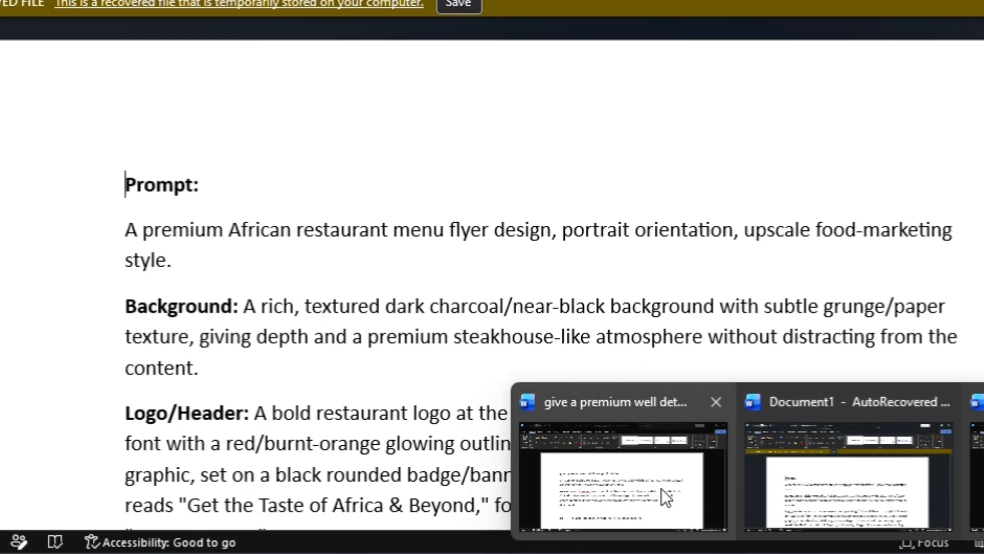
left_click(978, 474)
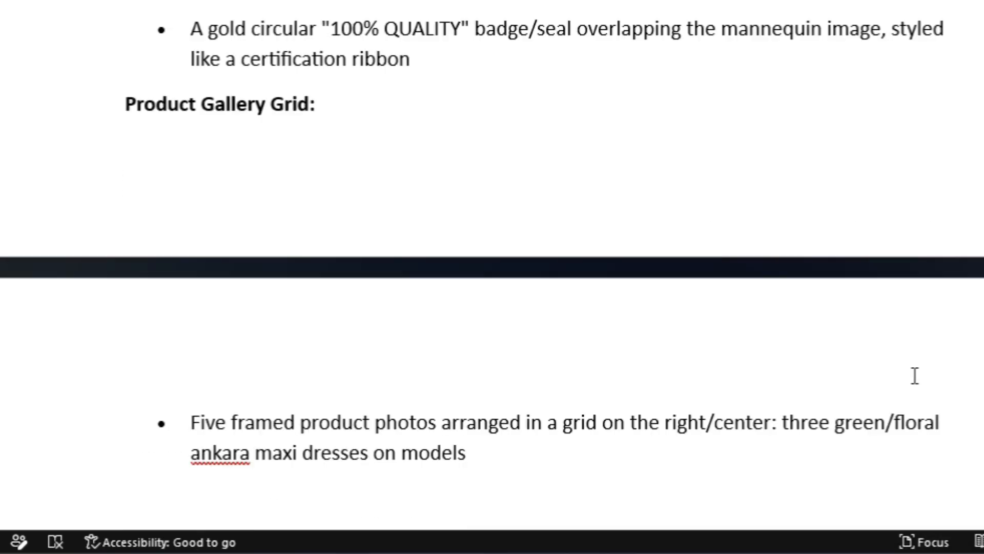
scroll(745, 247, "up", 3)
scroll(492, 274, "up", 15)
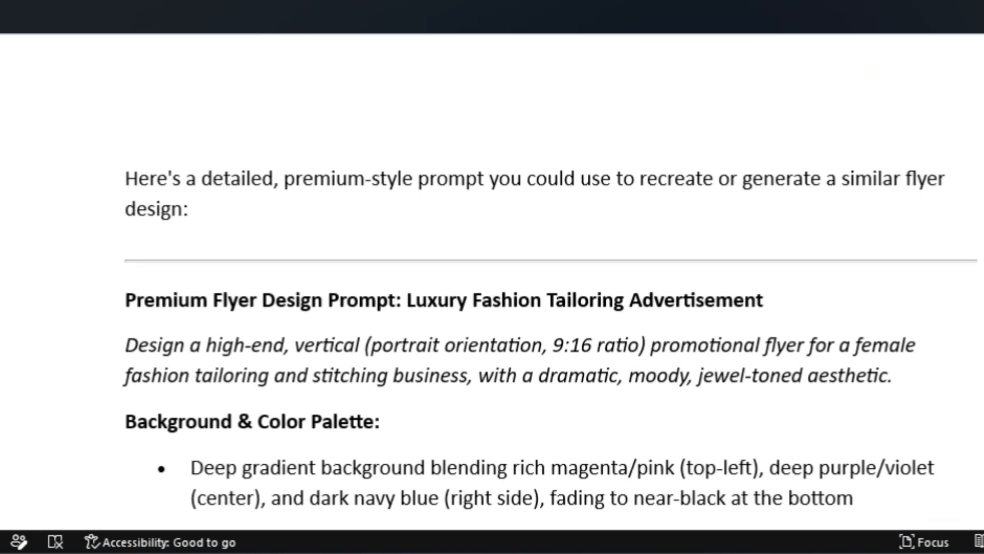
scroll(492, 271, "down", 5)
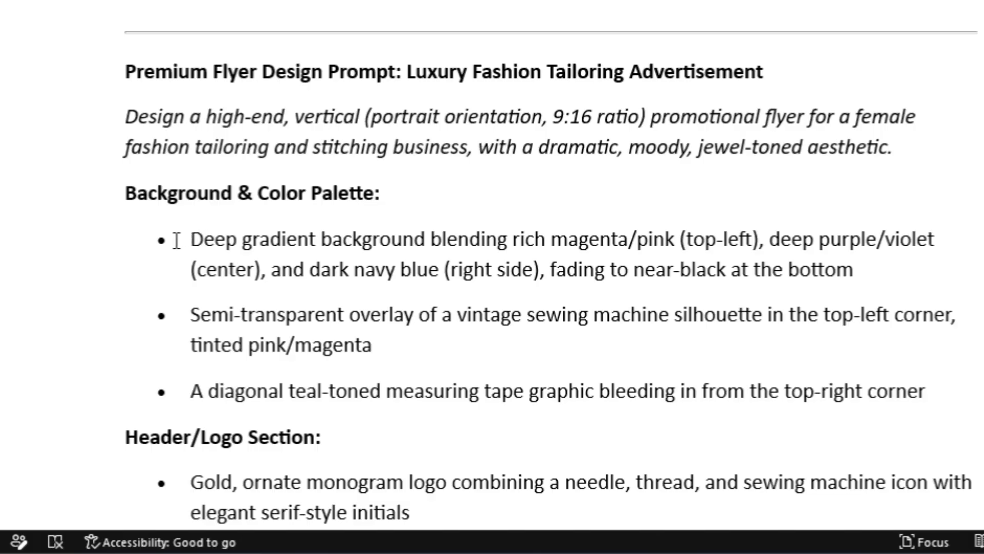
left_click_drag(160, 240, 976, 405)
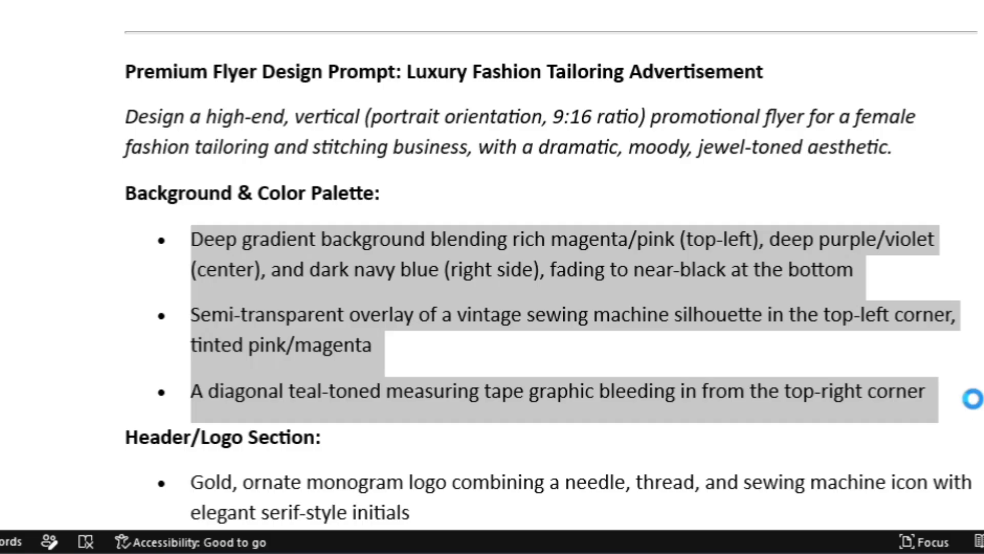
Step: Replace the palette bullets with Charcoal & Rose Gold and change the headline's orange/gold to 'white and gold'
key("ctrl+v")
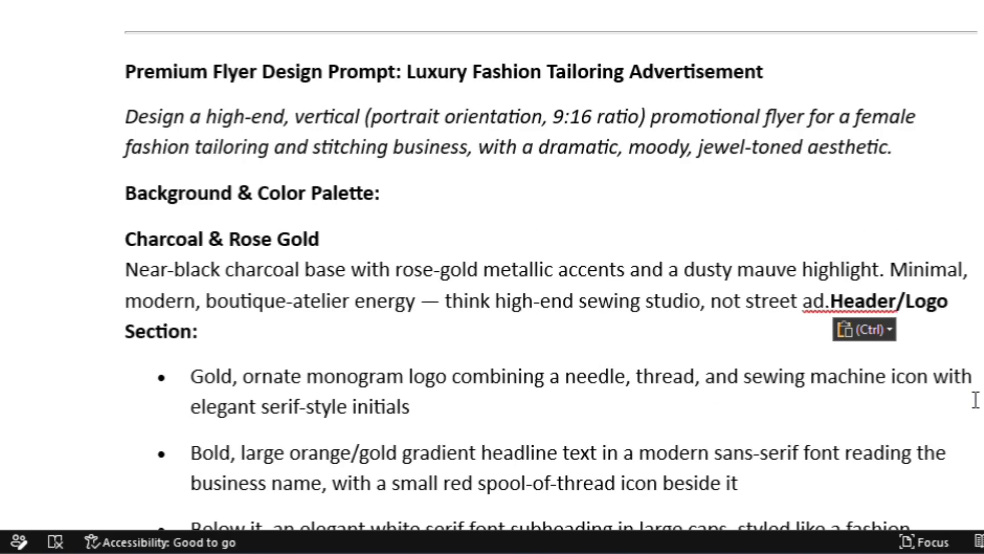
key("Return")
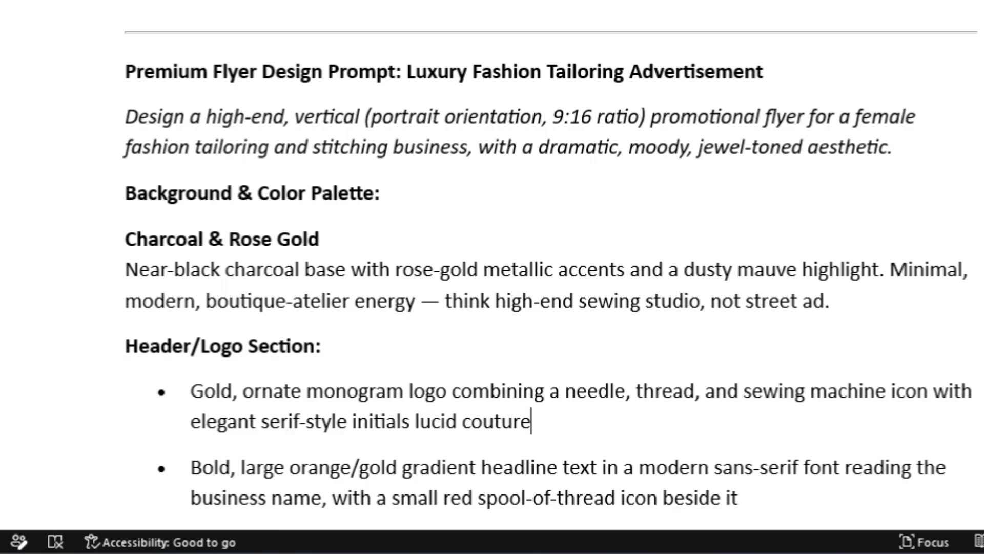
scroll(531, 227, "down", 5)
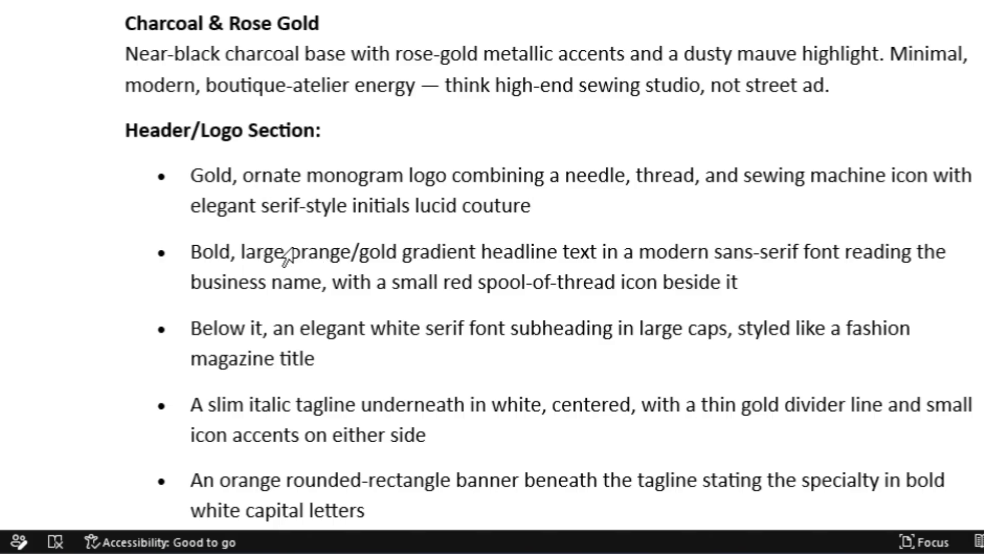
double_click(316, 250)
left_click_drag(347, 245, 388, 251)
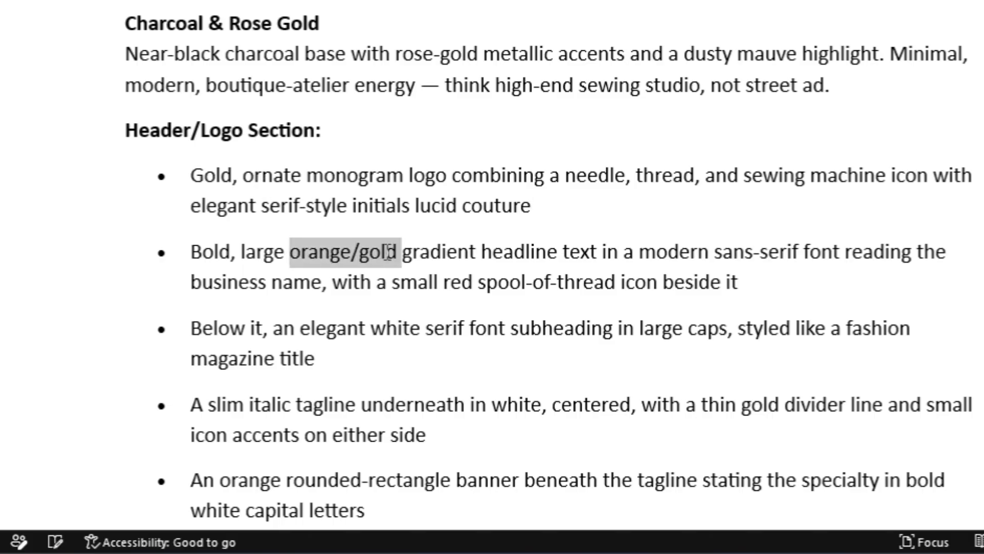
type("white and ")
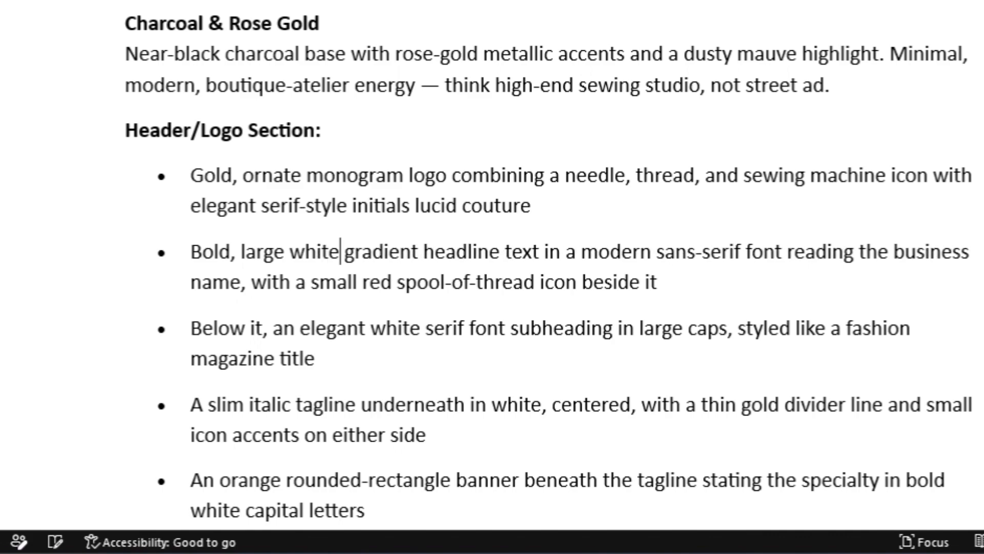
type("gold")
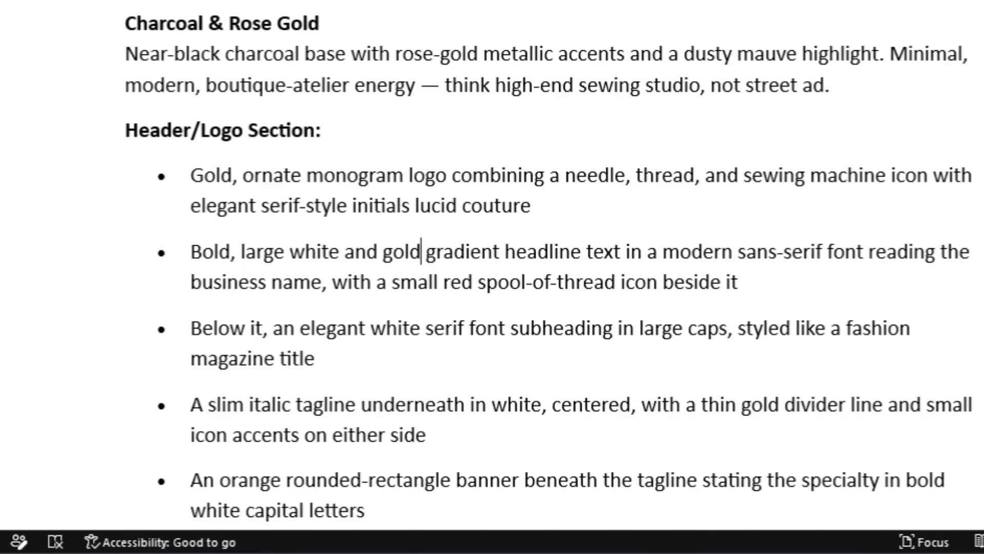
scroll(549, 265, "down", 5)
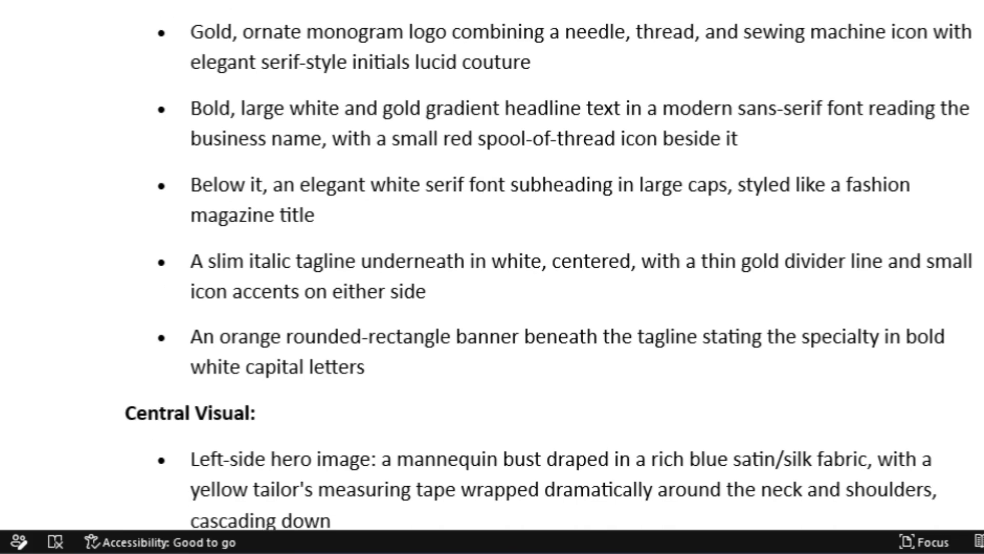
scroll(549, 265, "down", 1)
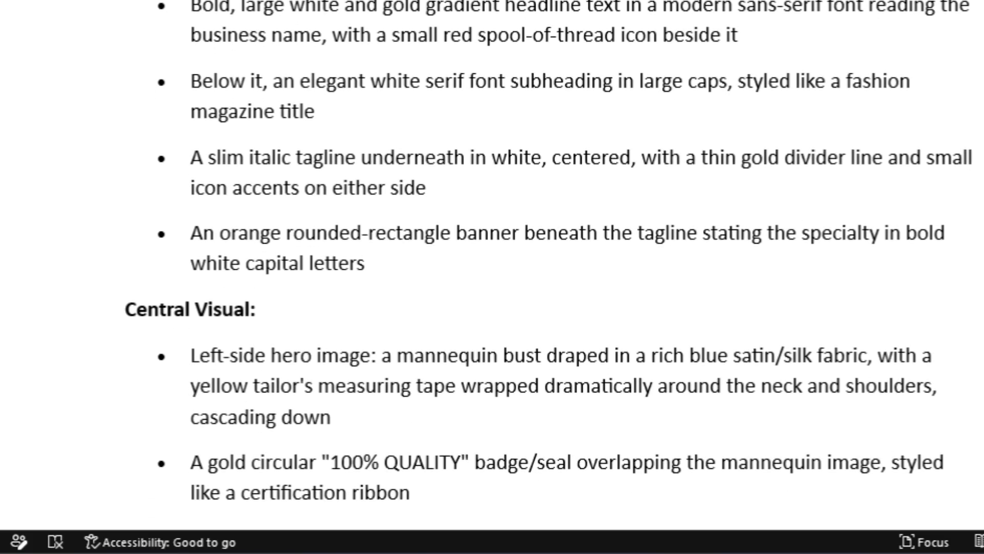
left_click(421, 10)
scroll(422, 25, "down", 1)
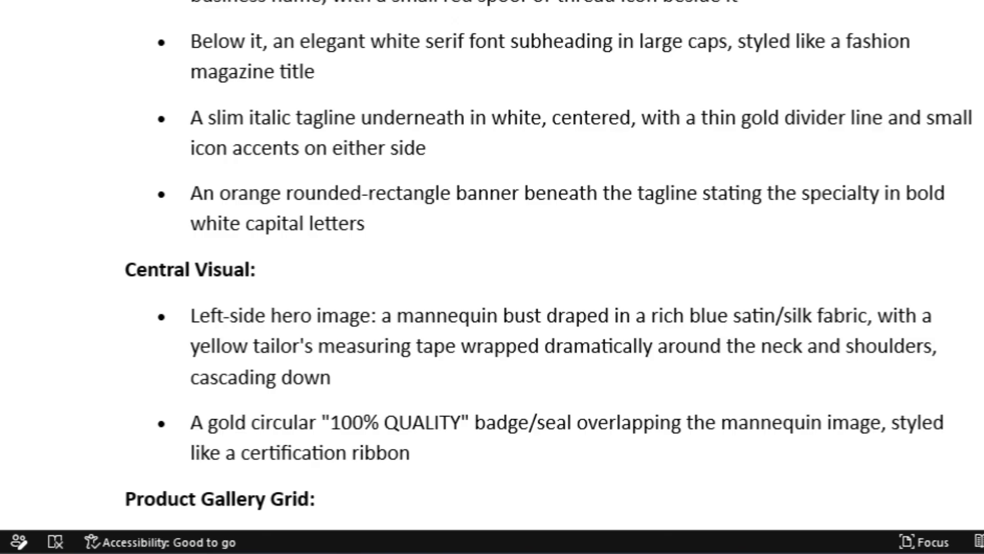
Step: Select all of the revised prompt text and run a web search for 'flow ai'
key("ctrl+a")
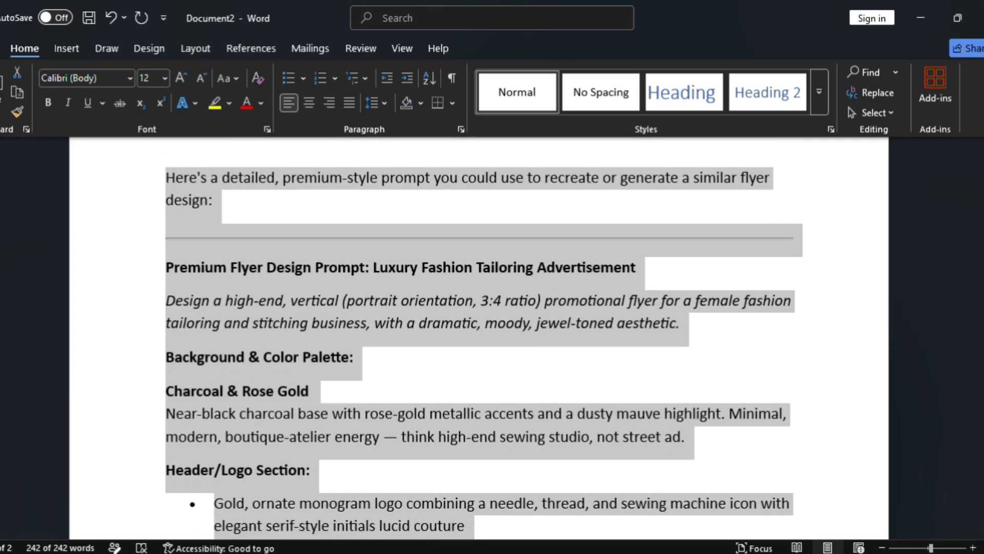
scroll(483, 343, "down", 3)
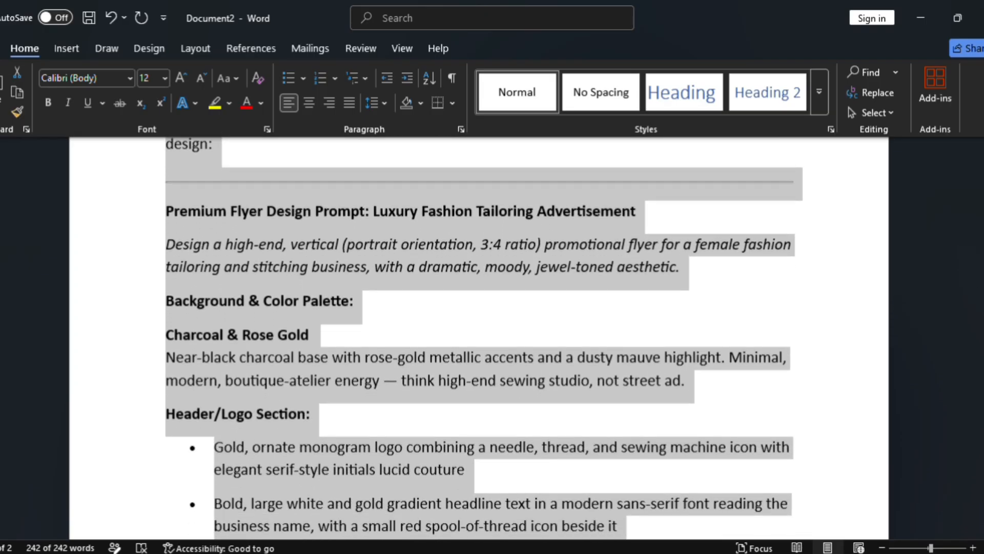
scroll(483, 343, "down", 3)
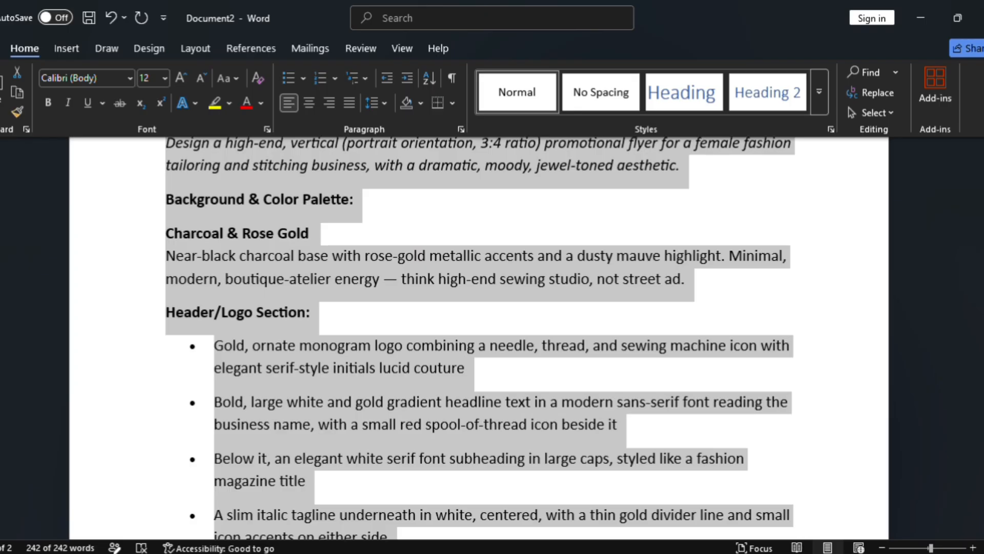
scroll(483, 344, "down", 2)
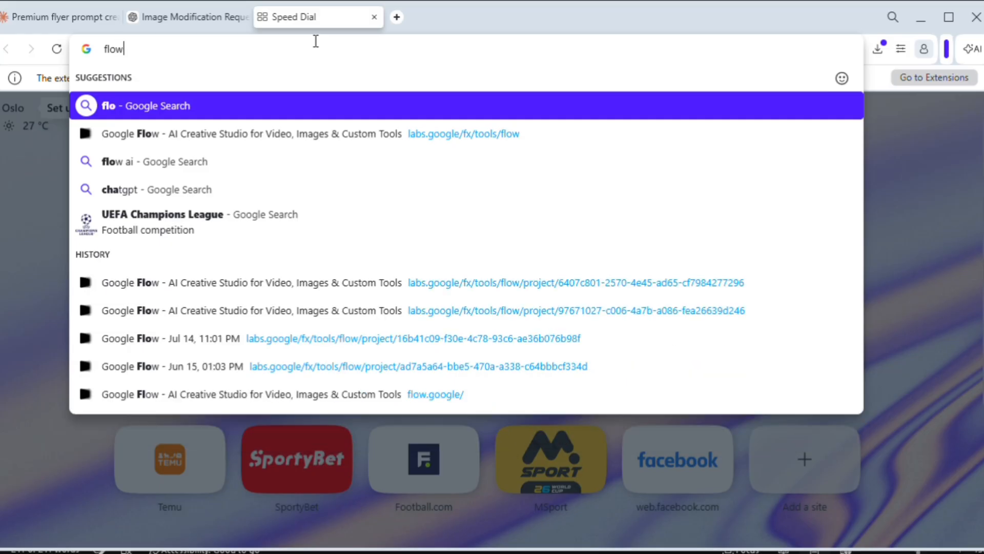
type("w ai")
key("Return")
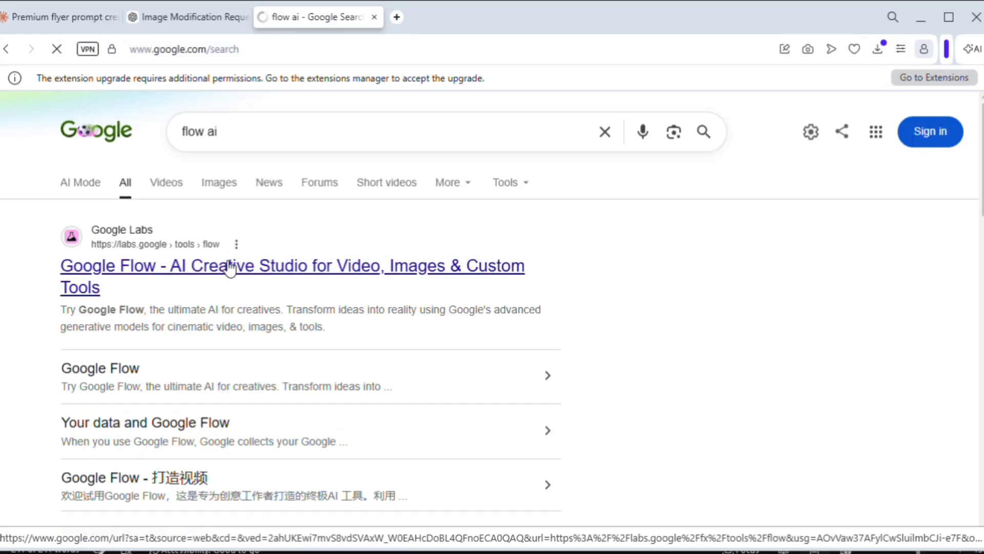
Step: Open Google Flow, sign in with the Google account and start a new empty project
left_click(229, 267)
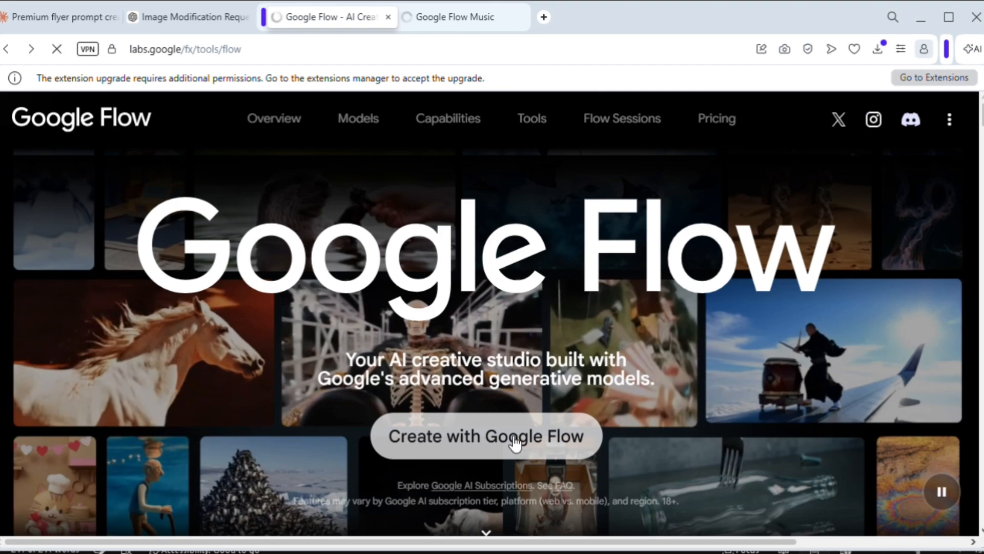
left_click(515, 441)
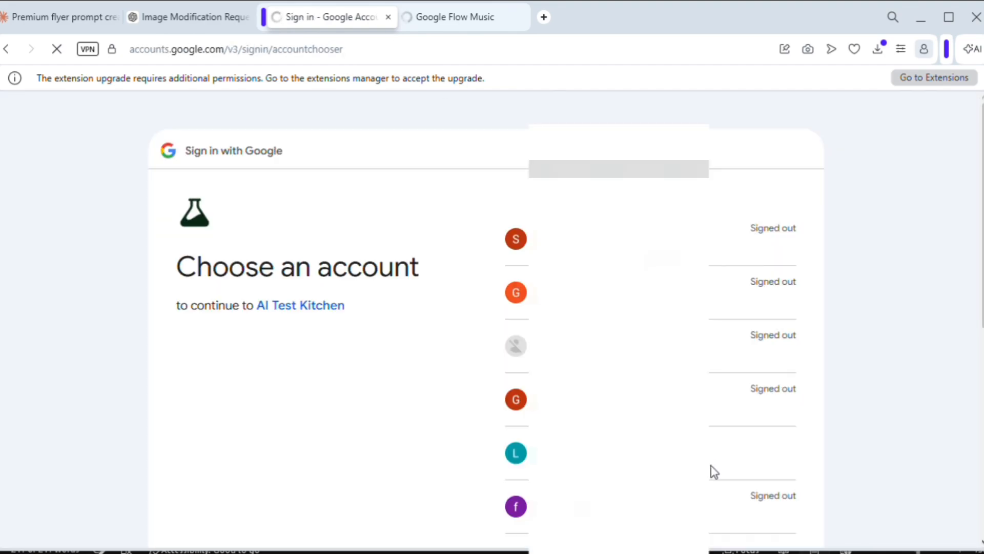
left_click(714, 473)
left_click(503, 457)
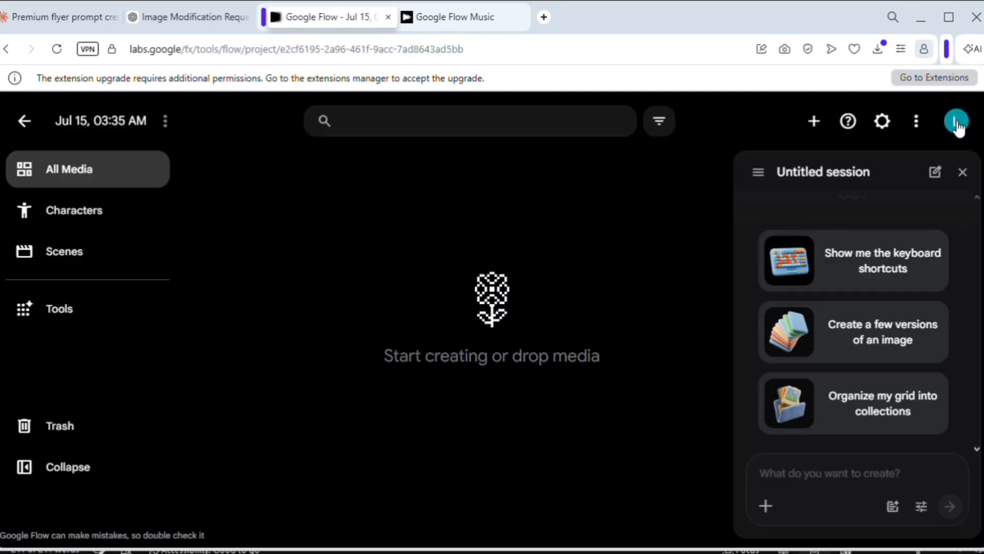
Step: Check the account details showing 50 daily credits, then close them
left_click(957, 123)
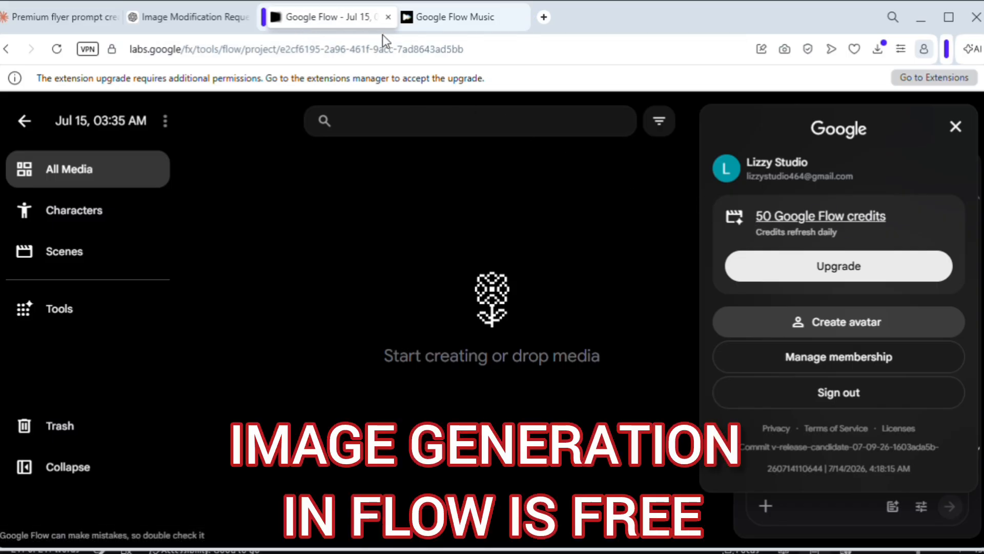
left_click(956, 126)
left_click(955, 123)
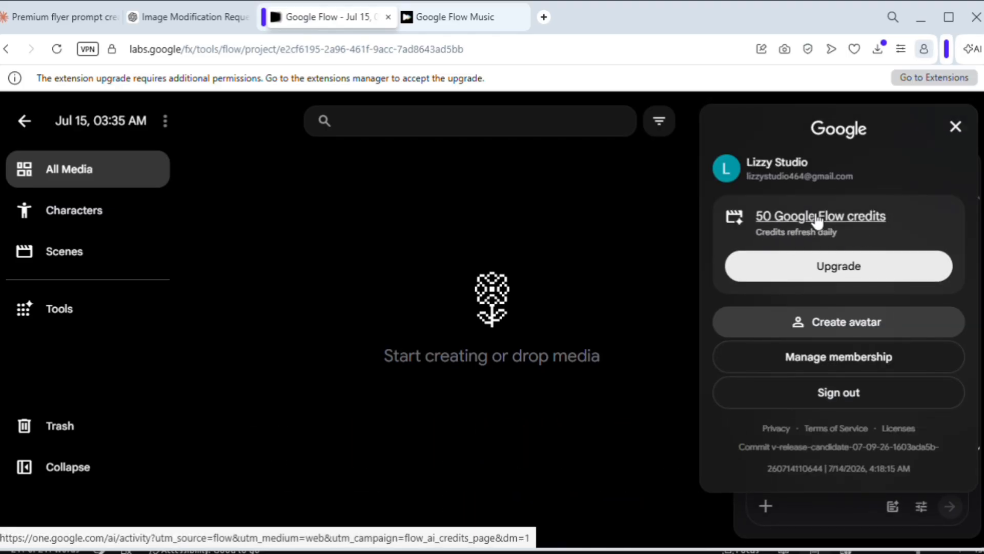
left_click(890, 512)
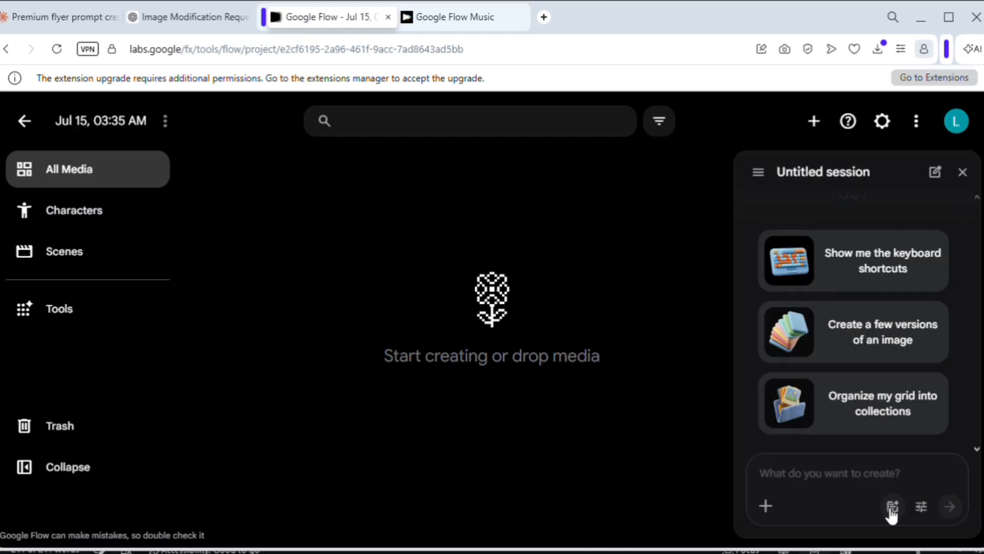
Step: Set agent image defaults to 3:4 aspect, 1x output and Nano Banana Pro, then save
left_click(921, 506)
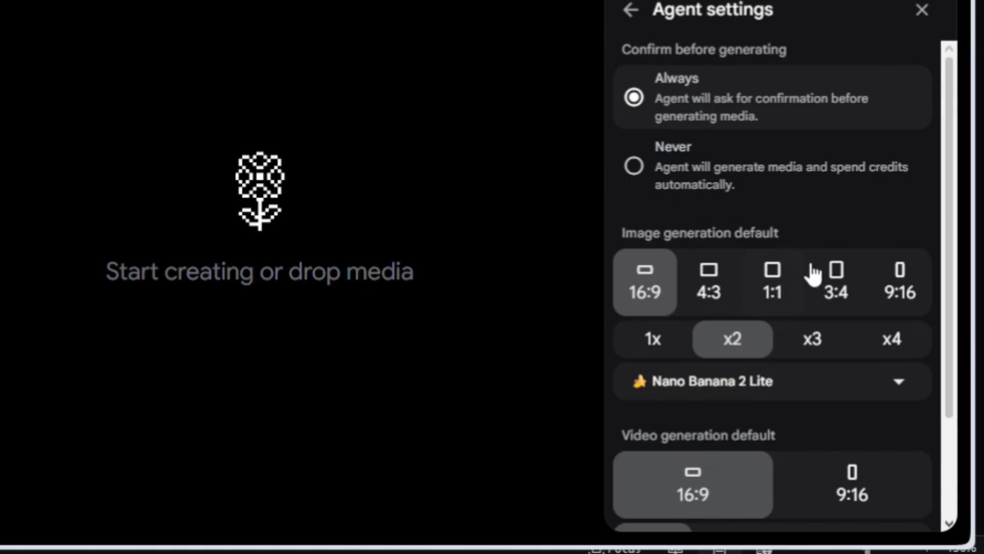
left_click(836, 282)
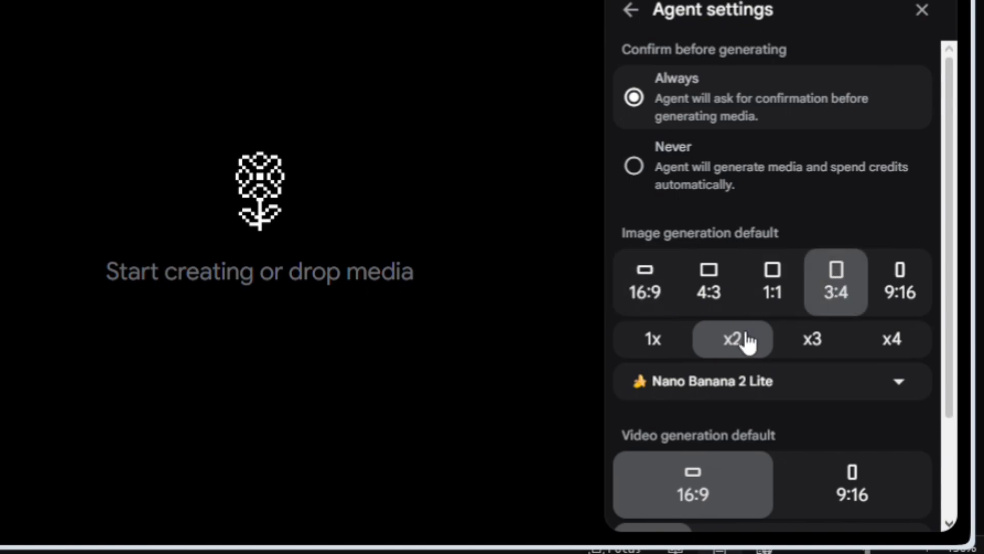
left_click(651, 345)
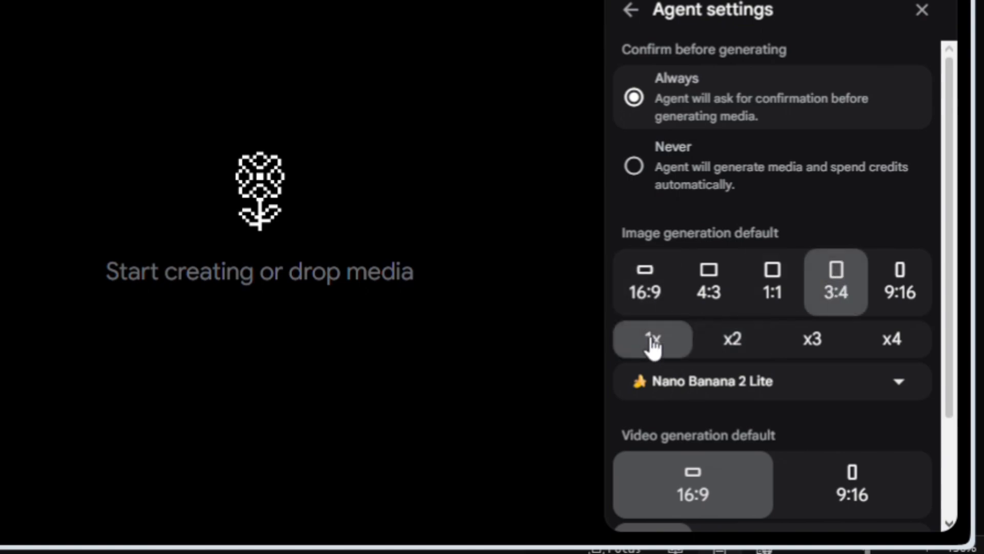
left_click(900, 395)
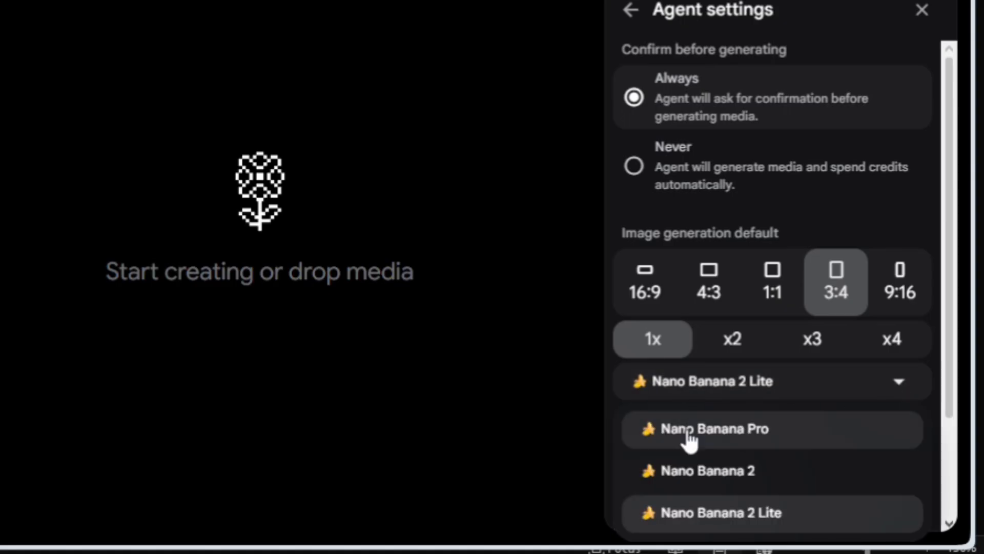
left_click(725, 438)
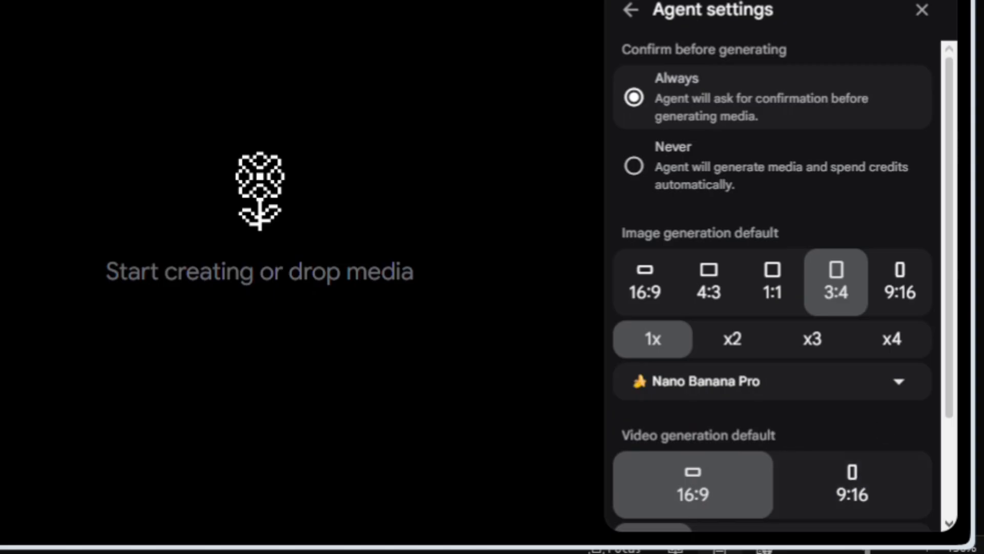
scroll(772, 287, "down", 3)
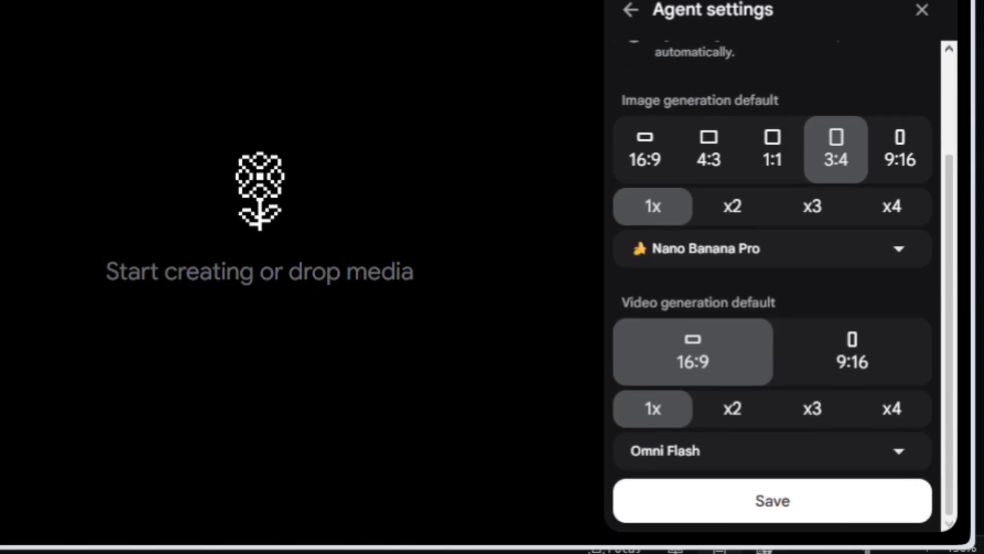
left_click(831, 514)
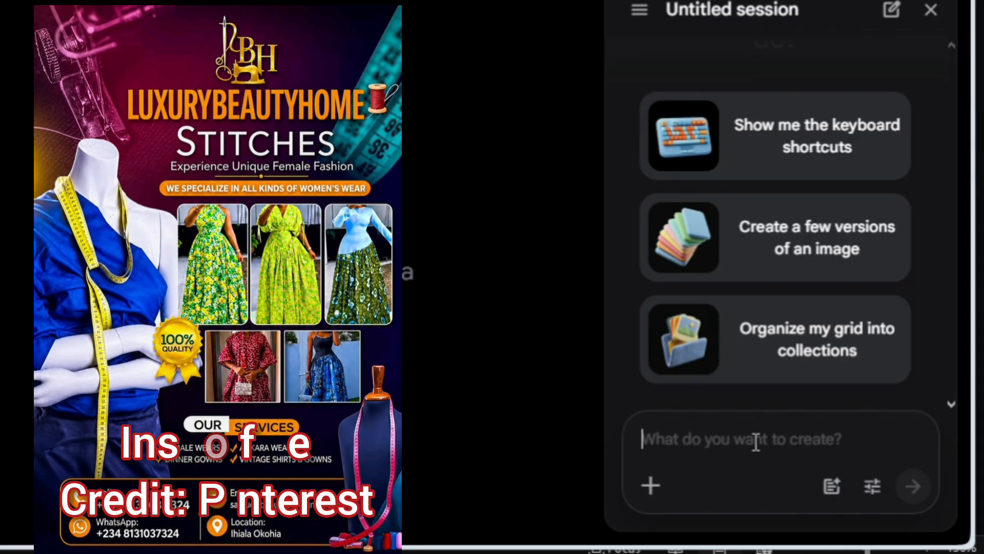
Step: Upload the Stitches flyer from Downloaded files and attach it to the prompt
left_click(650, 485)
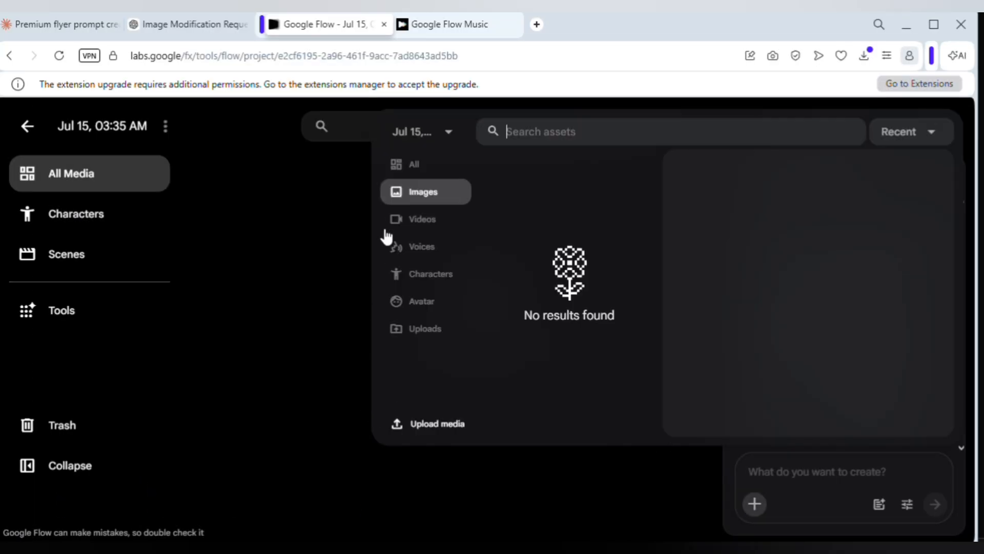
left_click(416, 428)
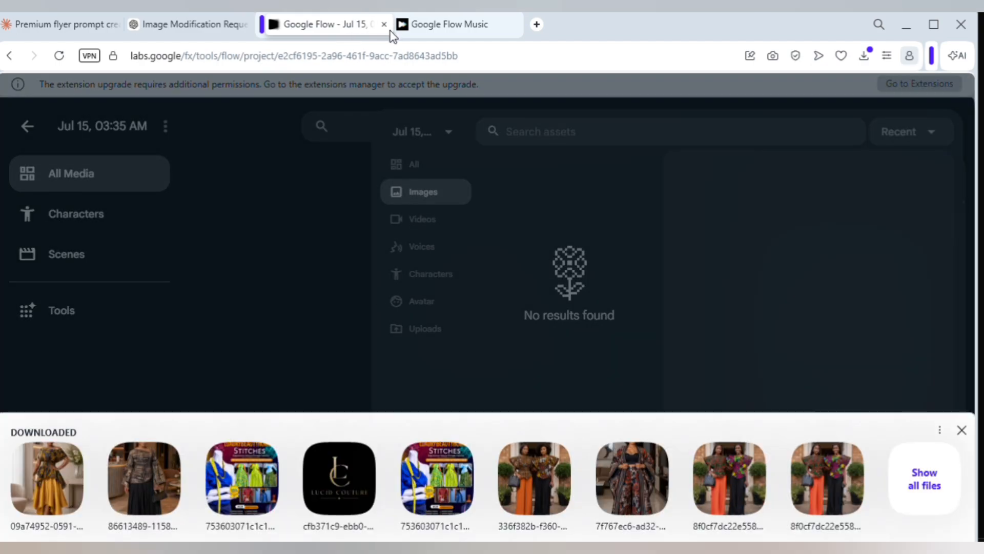
left_click(389, 31)
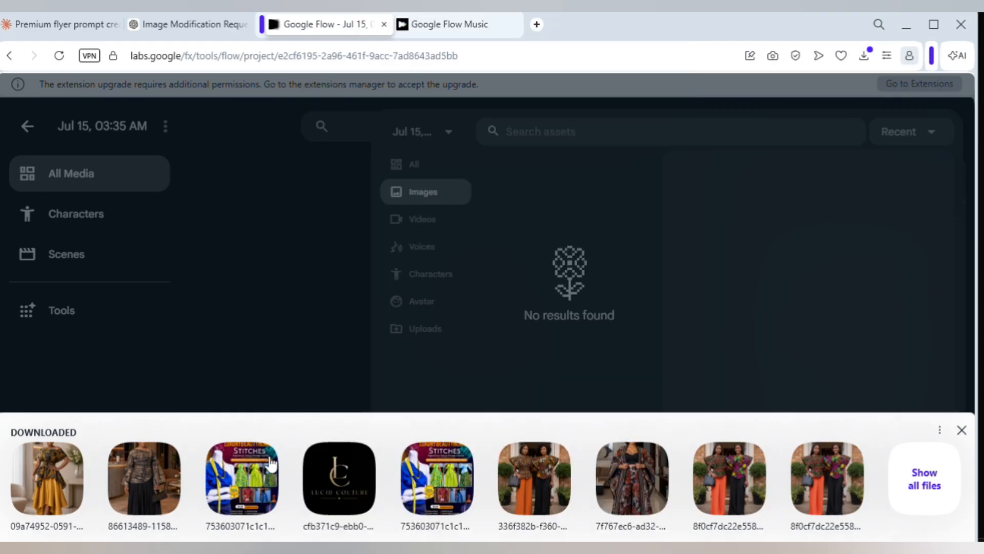
left_click(271, 463)
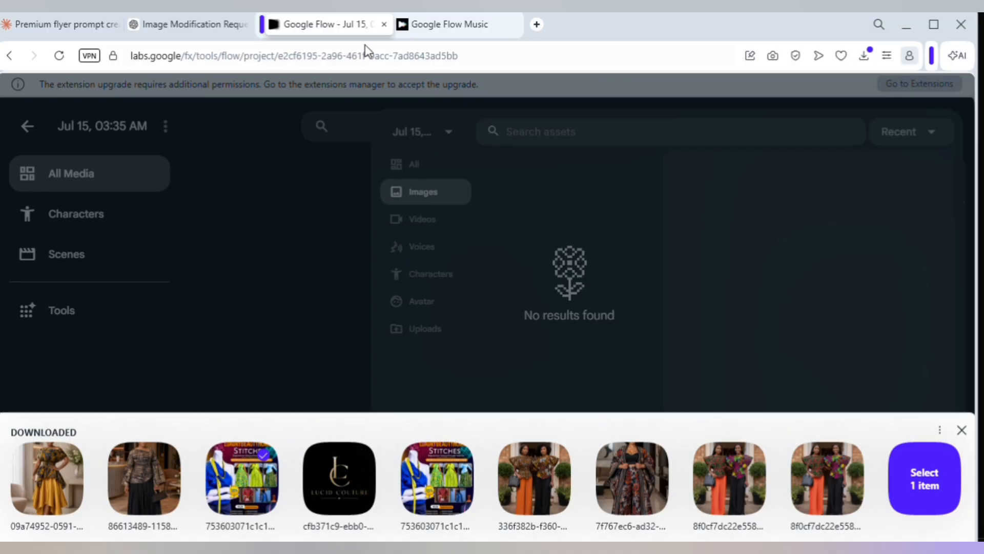
left_click(379, 38)
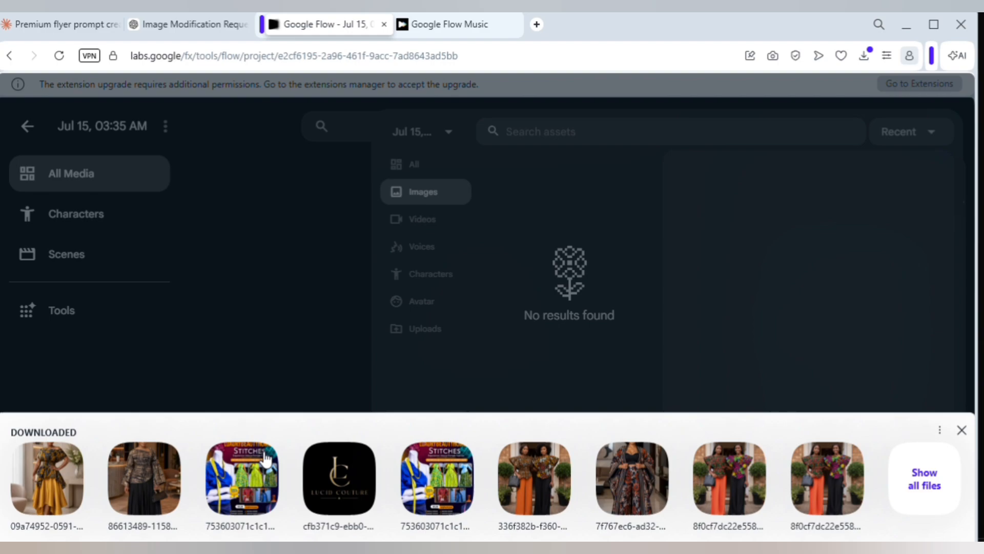
left_click(265, 457)
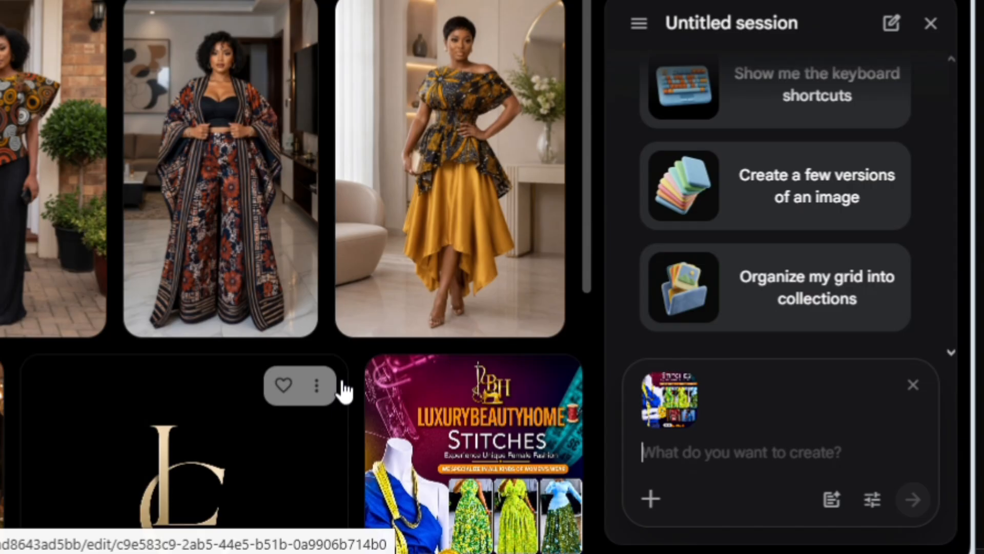
Step: Add the LC logo plus the left, yellow-dress, patterned and another outfit photo to the prompt
left_click(316, 384)
left_click(332, 148)
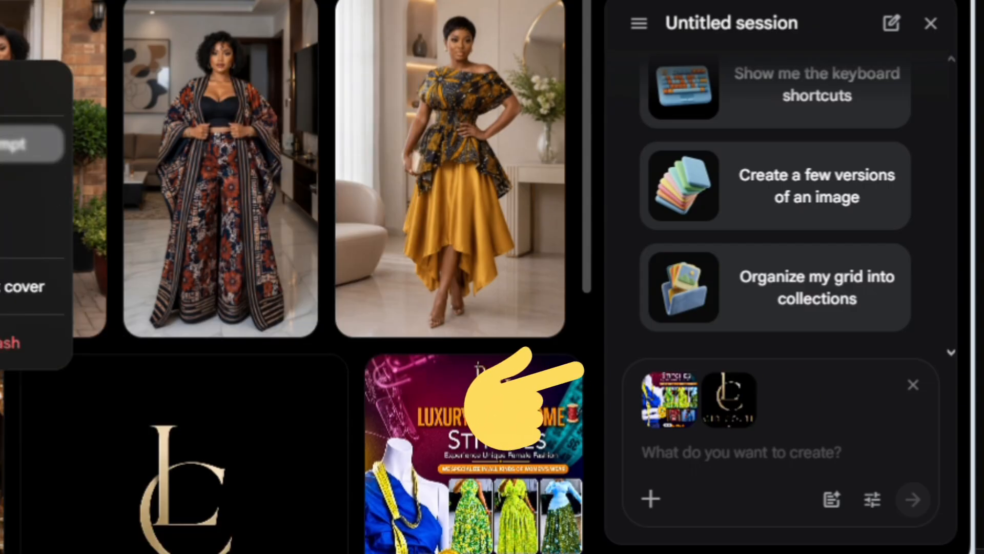
left_click(31, 144)
left_click(533, 23)
left_click(507, 126)
left_click(293, 24)
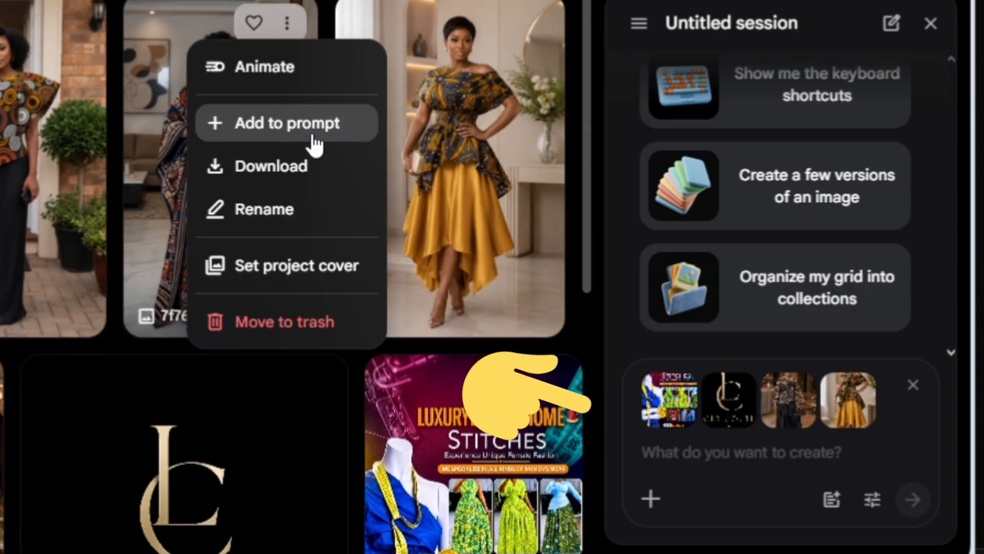
left_click(310, 131)
left_click(73, 25)
left_click(99, 131)
Step: Go back to the flyer prompt document in Word
left_click(711, 454)
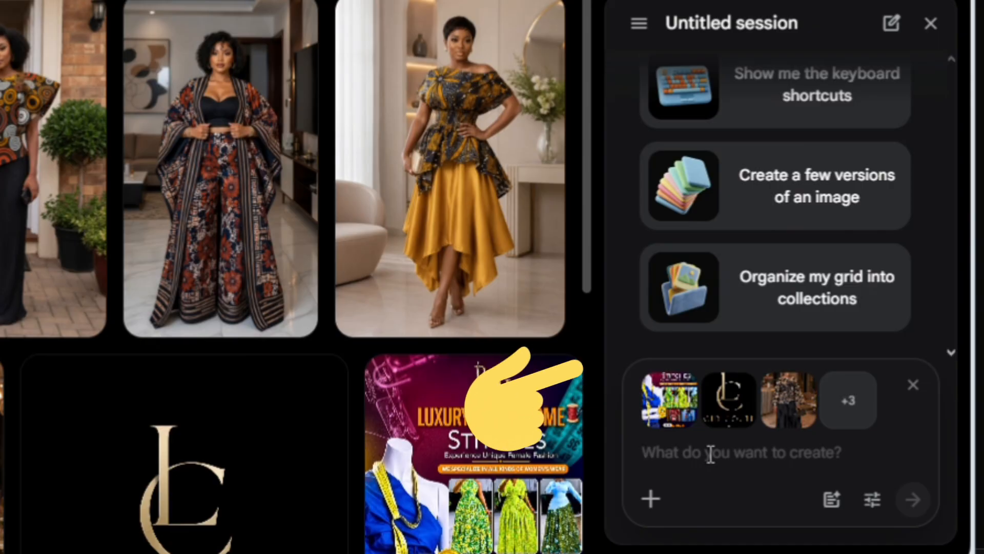
mouse_move(539, 551)
left_click(302, 492)
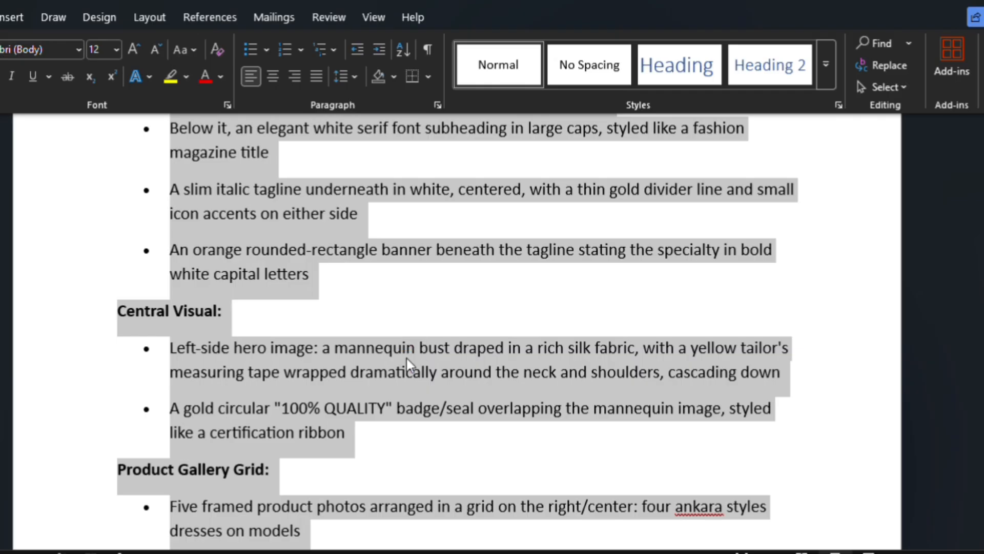
Step: Paste the detailed flyer layout prompt (mannequin, quality badge, product gallery) into Flow and send it
mouse_move(619, 547)
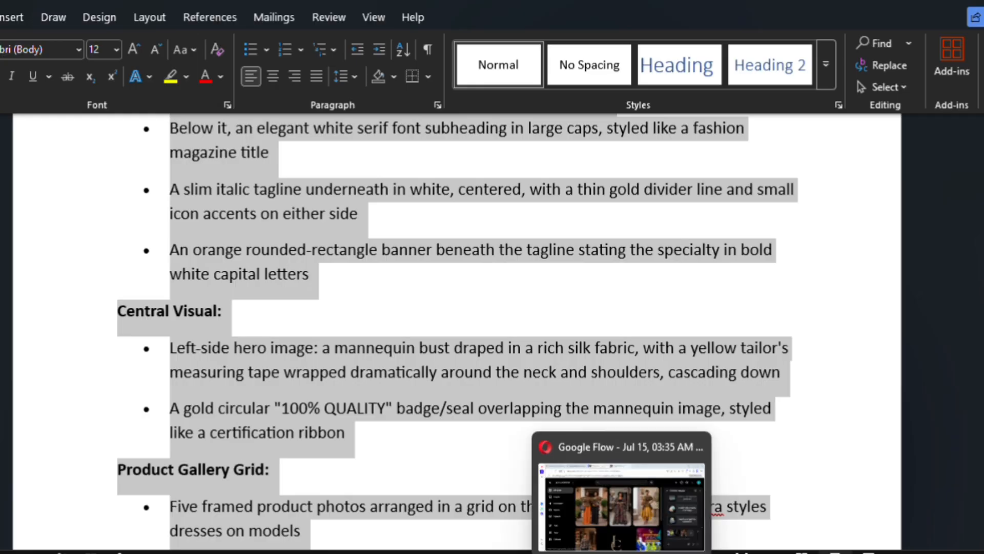
left_click(671, 496)
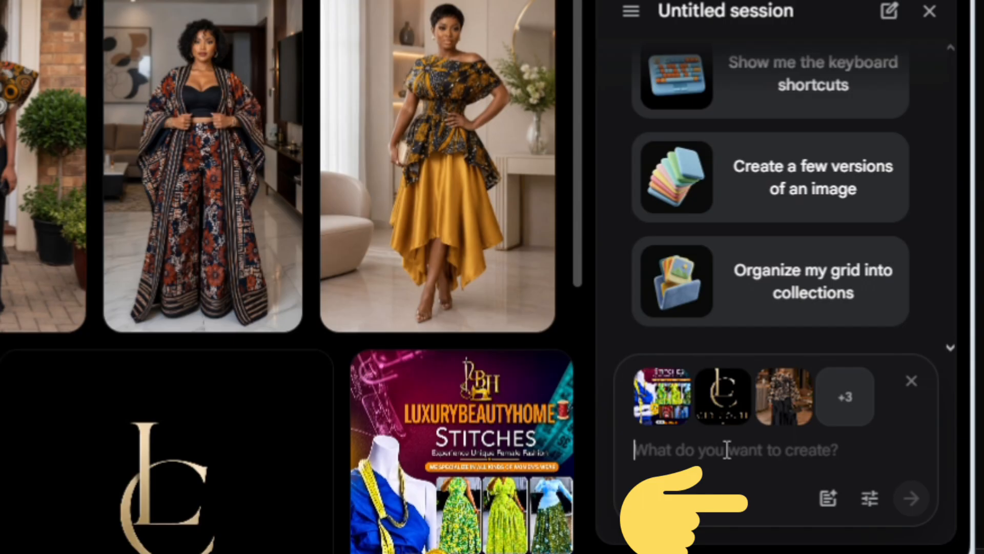
key("ctrl+v")
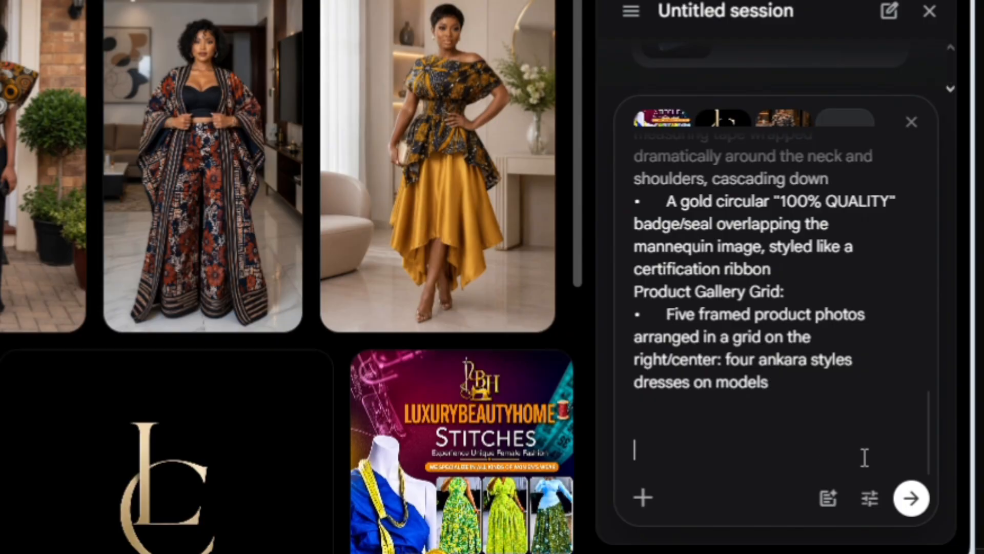
left_click(910, 498)
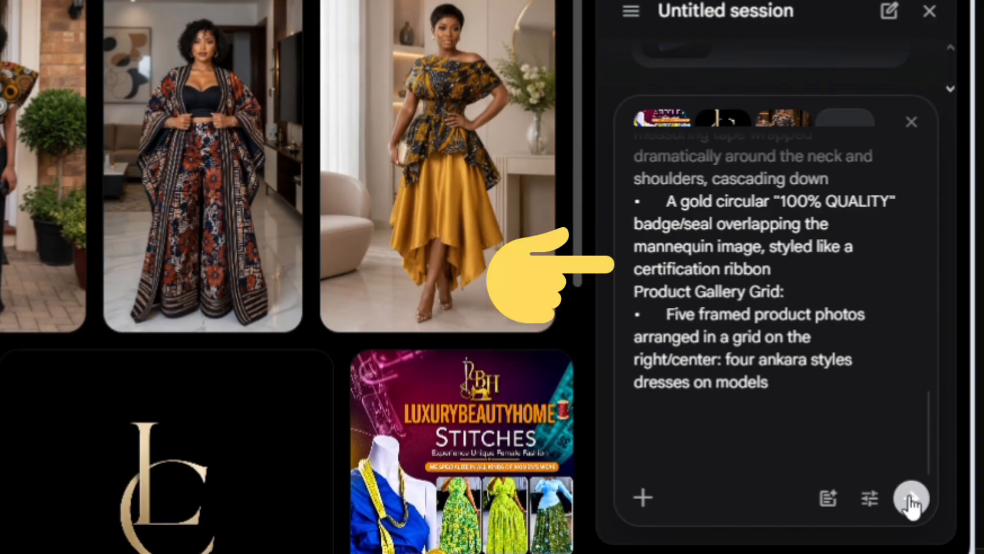
left_click(910, 498)
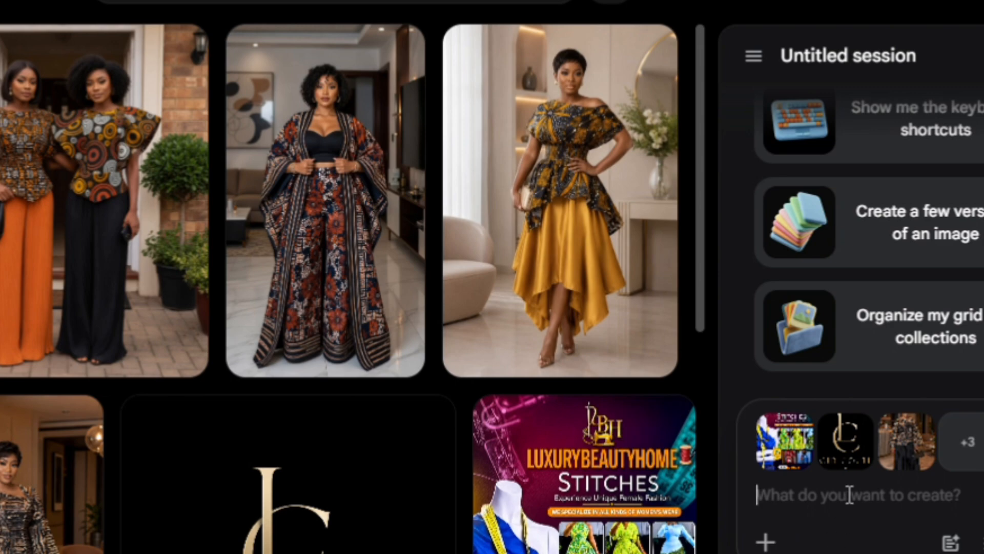
key("ctrl+v")
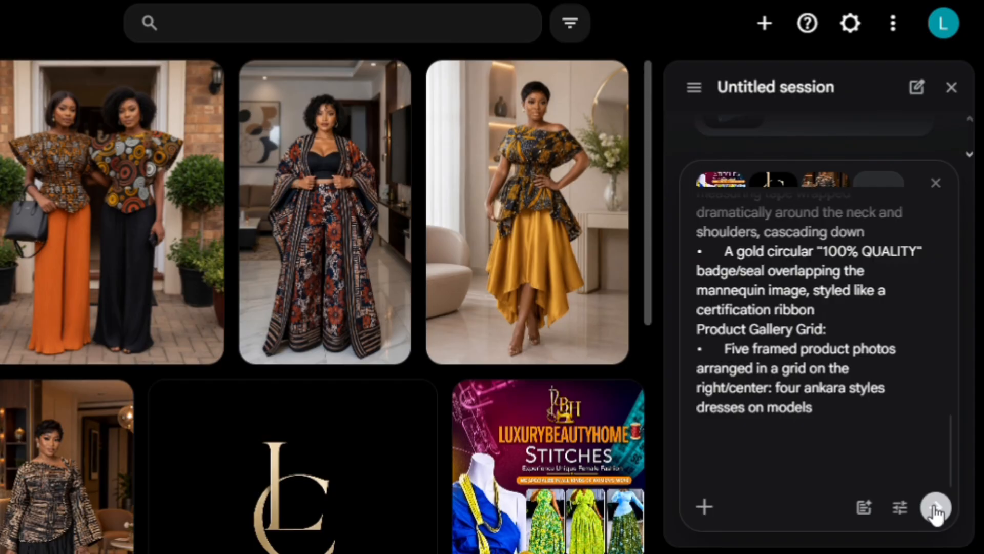
left_click(936, 509)
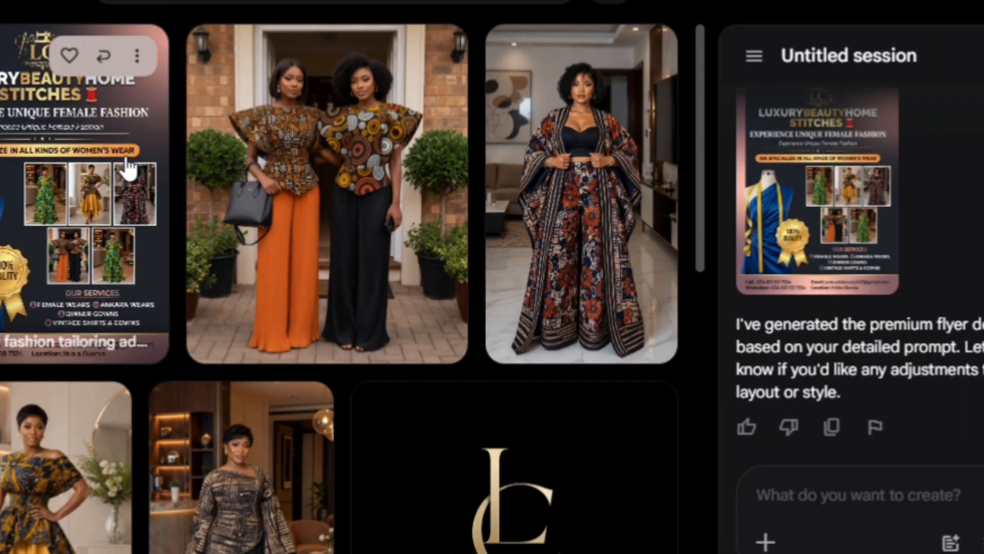
Step: Open the generated LUXURYBEAUTYHOME Stitches flyer from All Media into its edit view
left_click(128, 169)
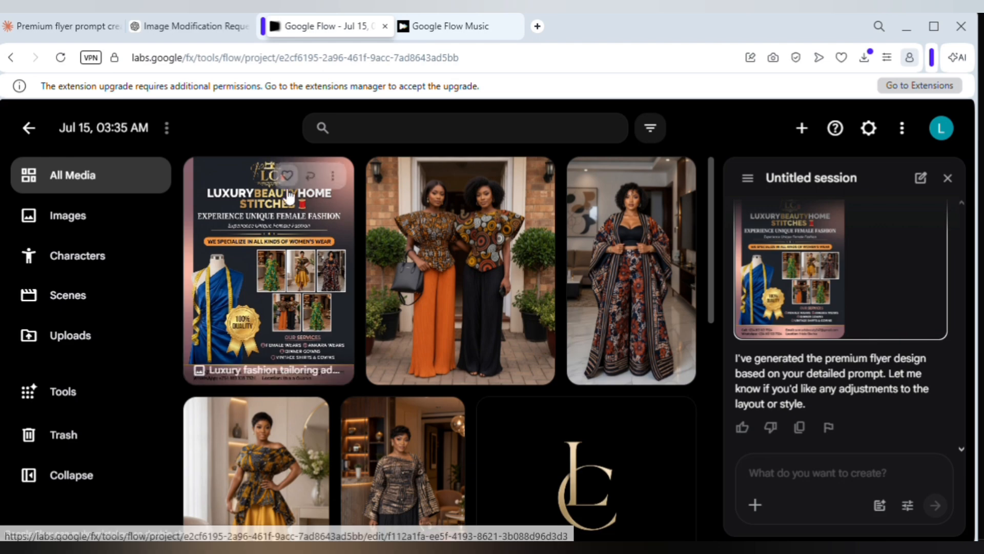
left_click(284, 231)
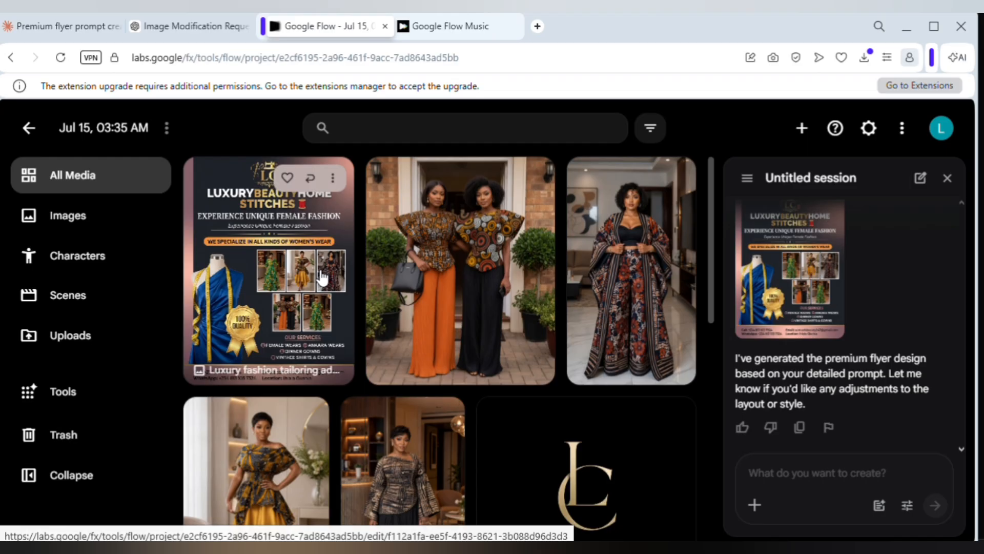
left_click(322, 278)
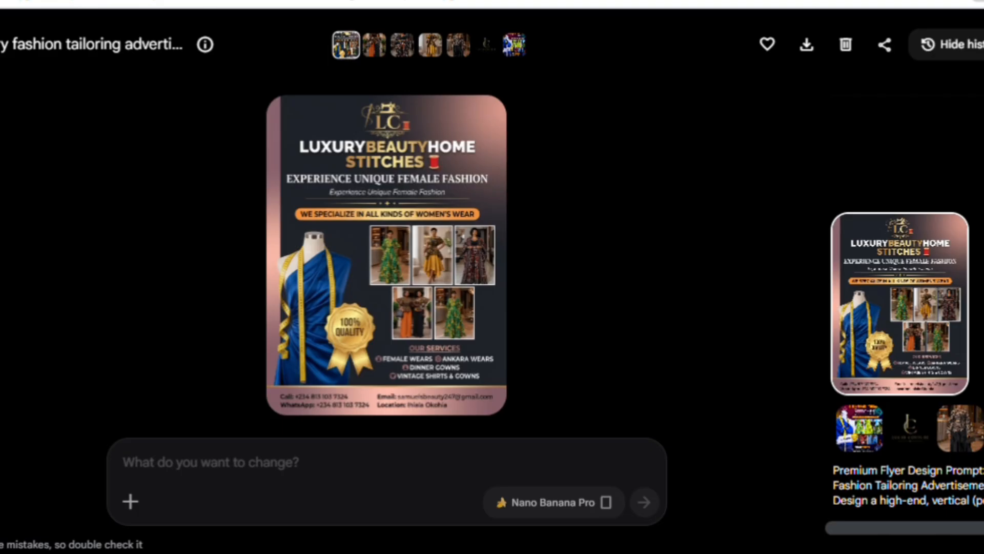
Step: Request renaming Luxury Beauty Home Stitches to LUCID COUTURE with a new e-mail and phone number
type("i want to change the business name from luxury beauty home stit")
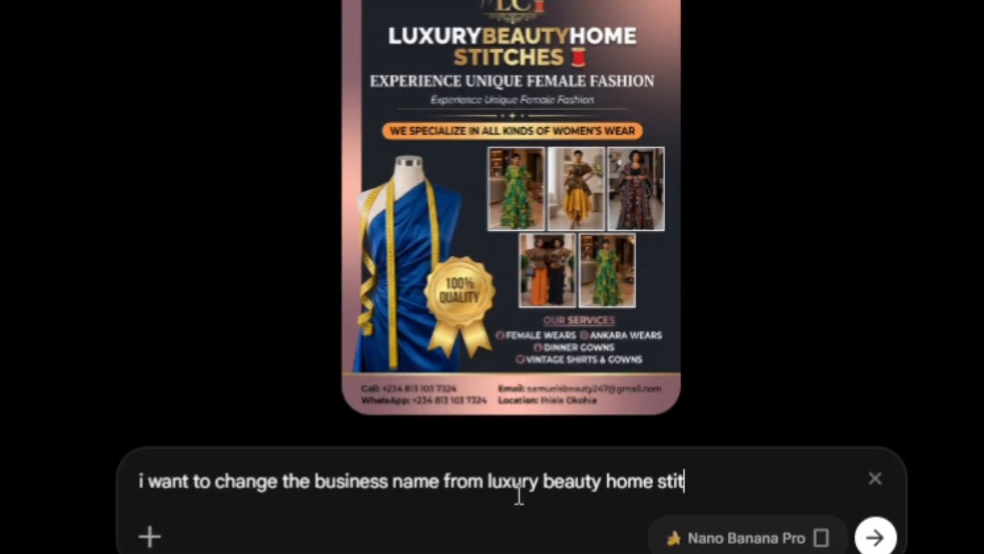
type("ches to LUCID COUTURE, also th")
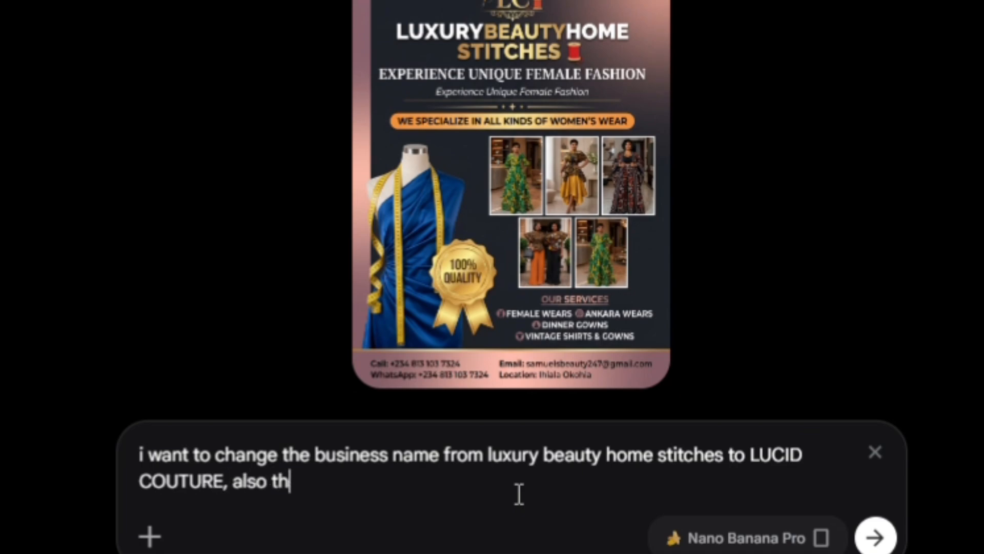
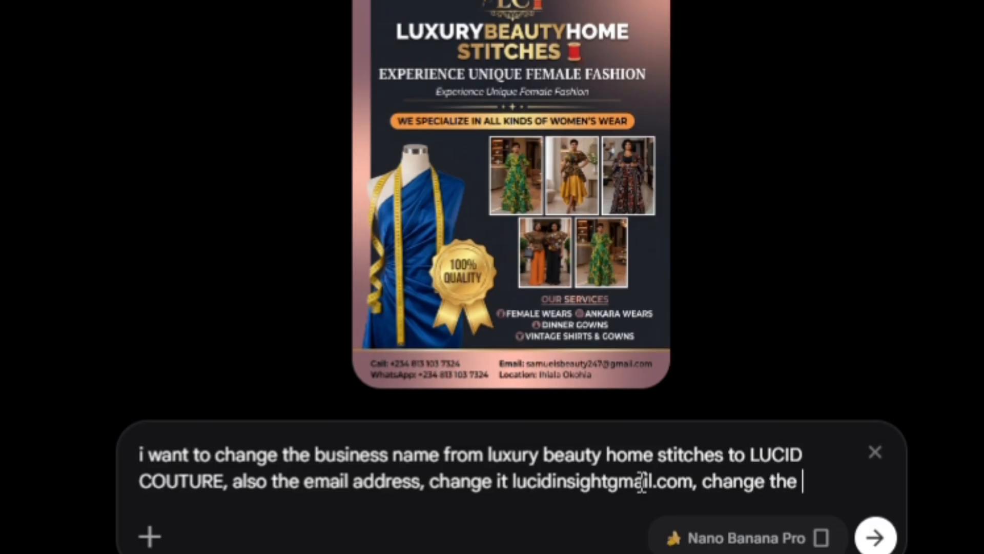
type("phone number ")
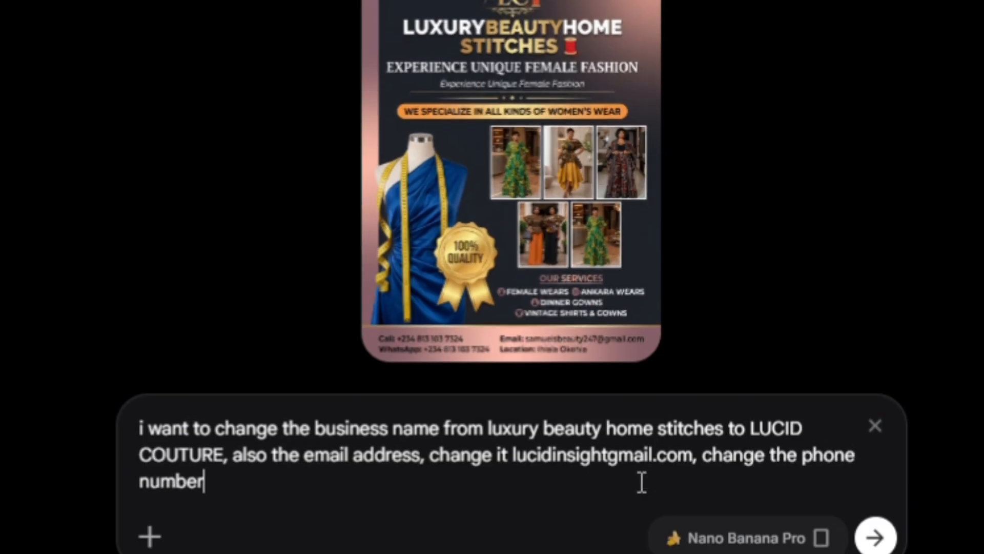
left_click(876, 537)
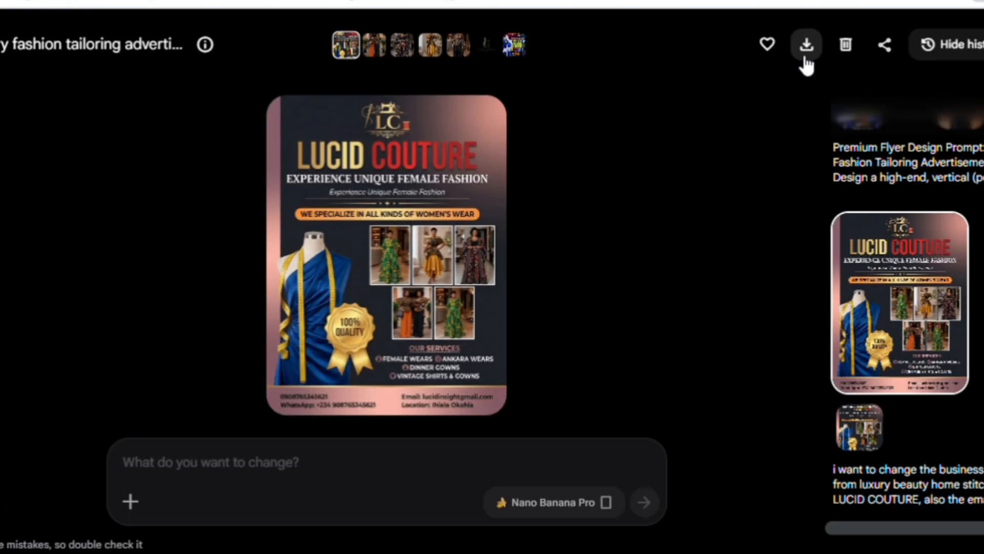
Step: Download the LUCID COUTURE flyer as a 2K Upscaled image and wait for upscaling
left_click(893, 3)
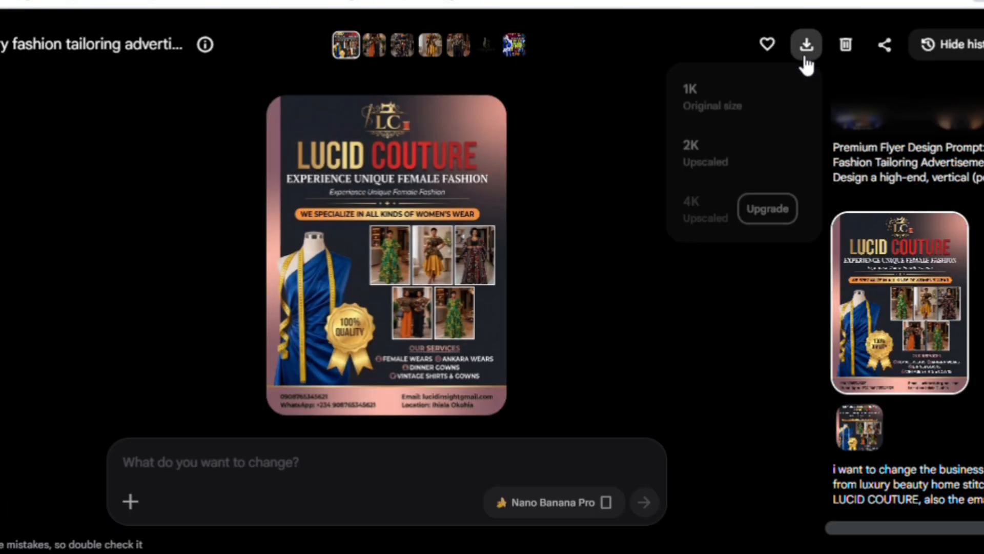
left_click(713, 174)
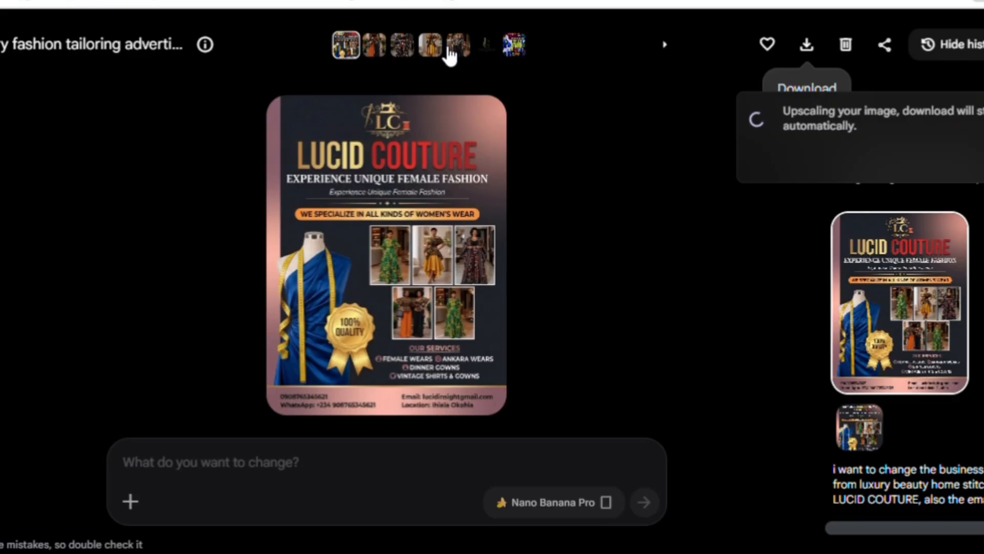
left_click(805, 61)
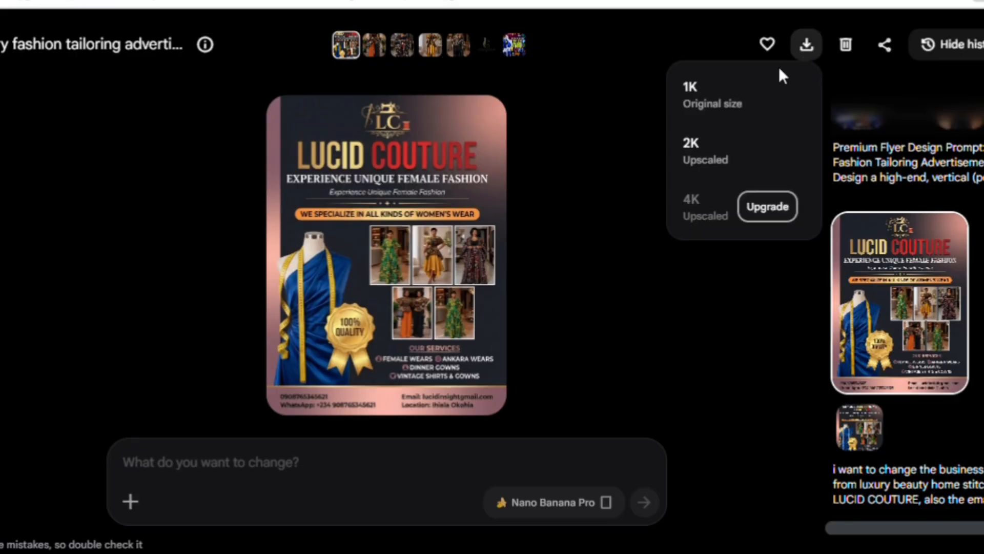
left_click(713, 169)
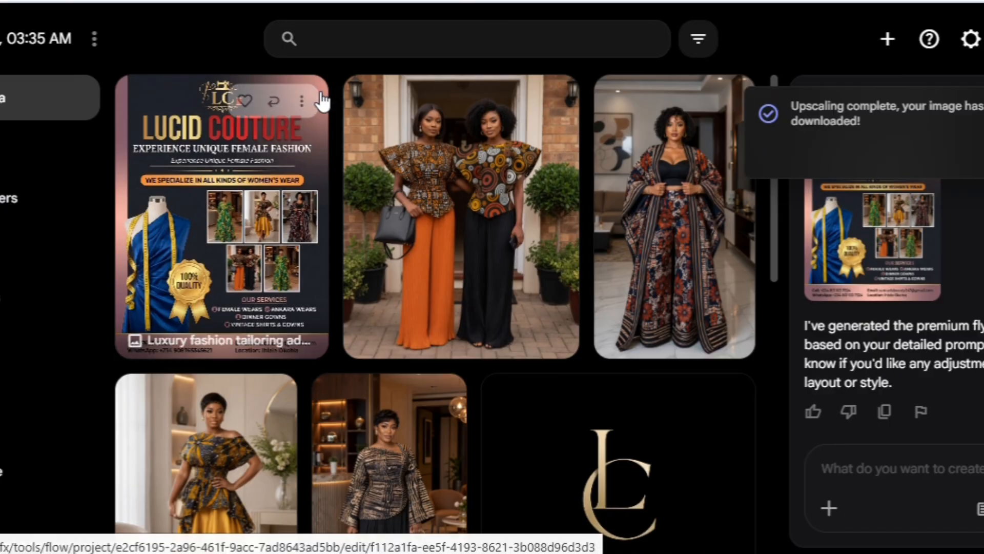
mouse_move(302, 110)
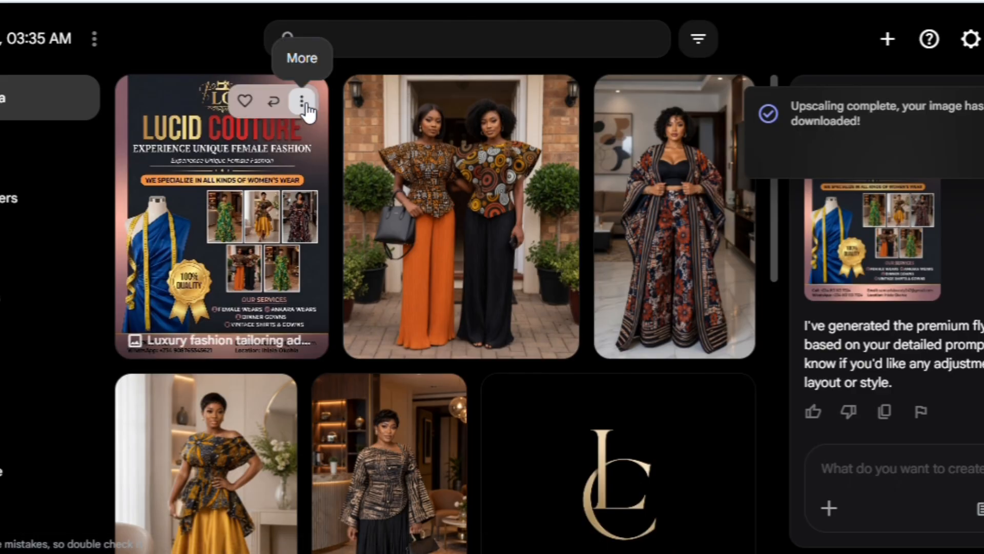
Step: Animate the LUCID COUTURE flyer as a high-end display video and approve the 15-credit Omni Flash generation
left_click(303, 105)
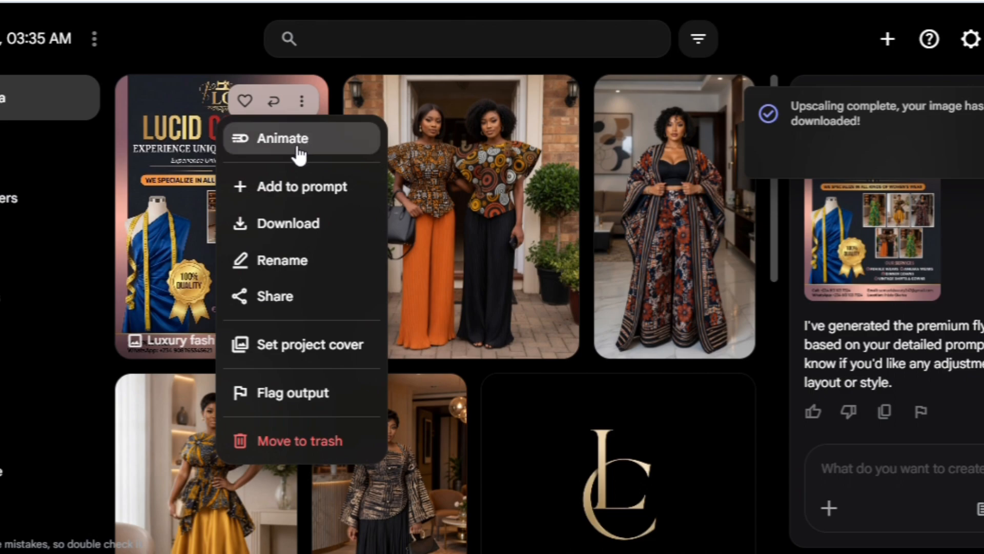
left_click(295, 146)
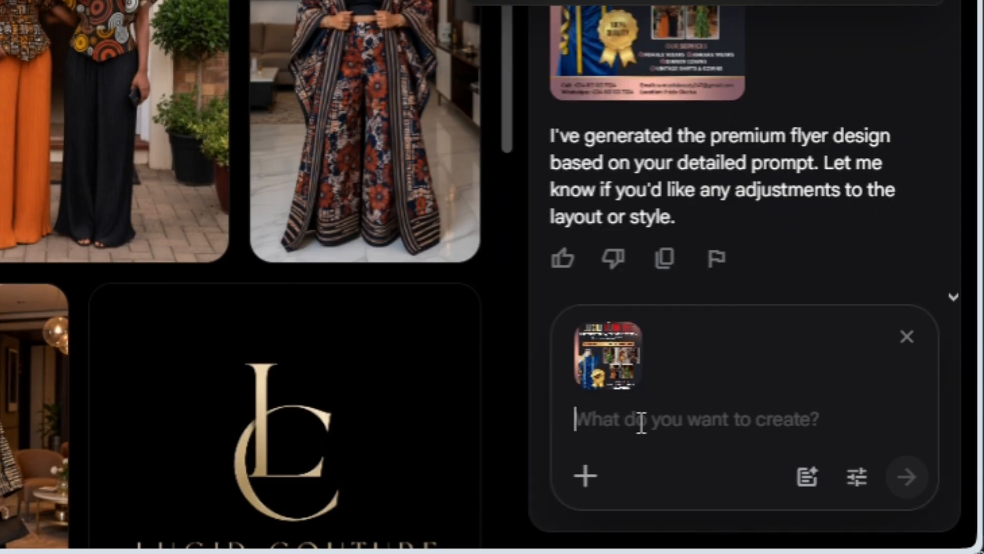
type("animate appropriately like a high end")
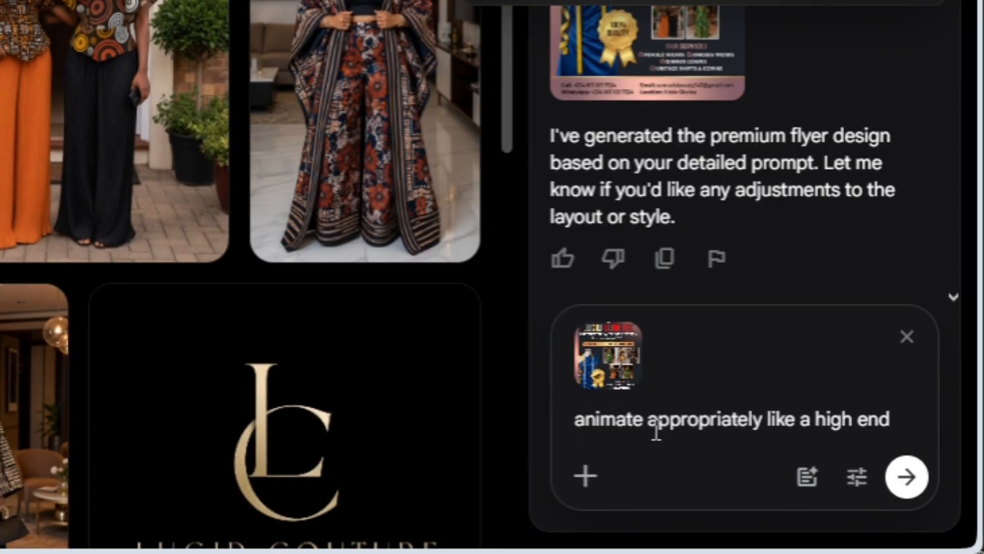
type("flyer display.")
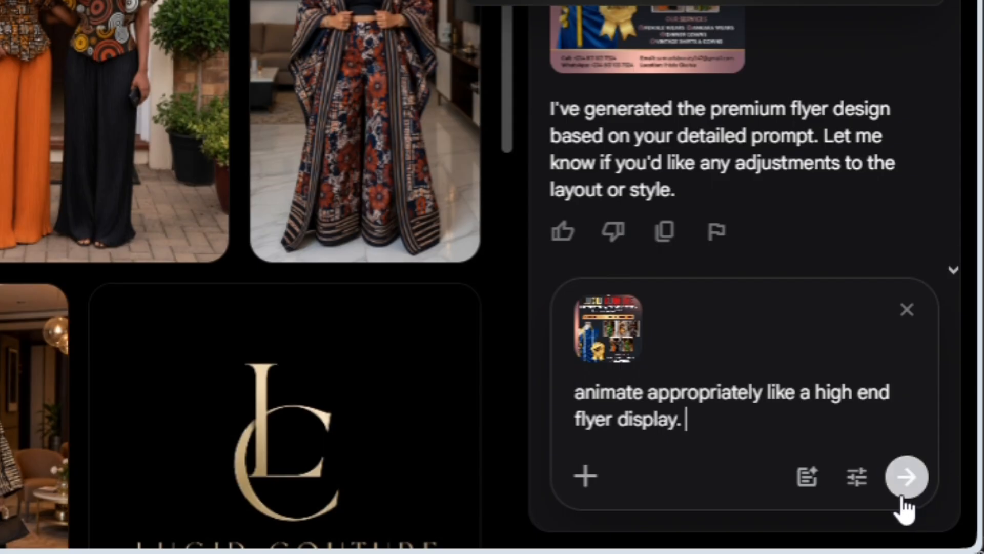
left_click(906, 478)
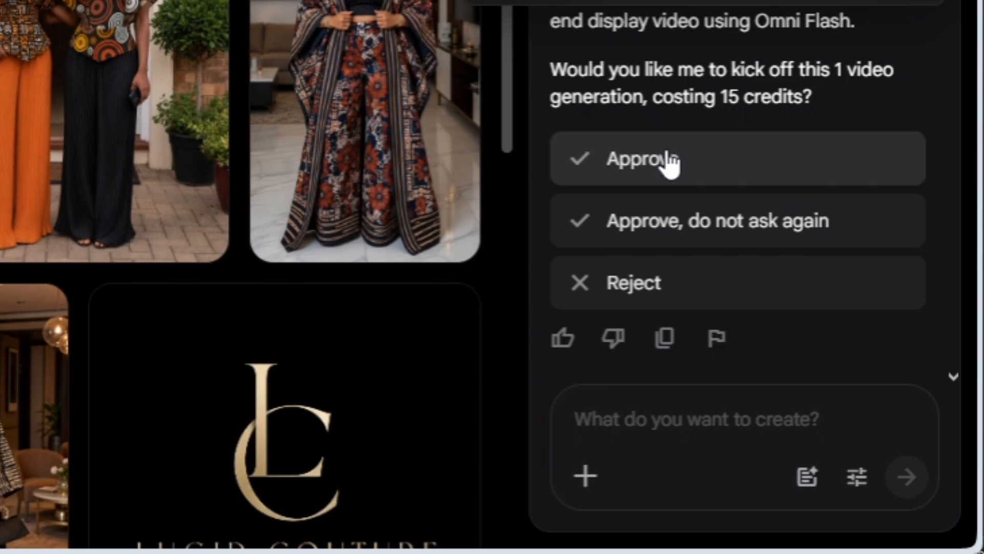
left_click(672, 162)
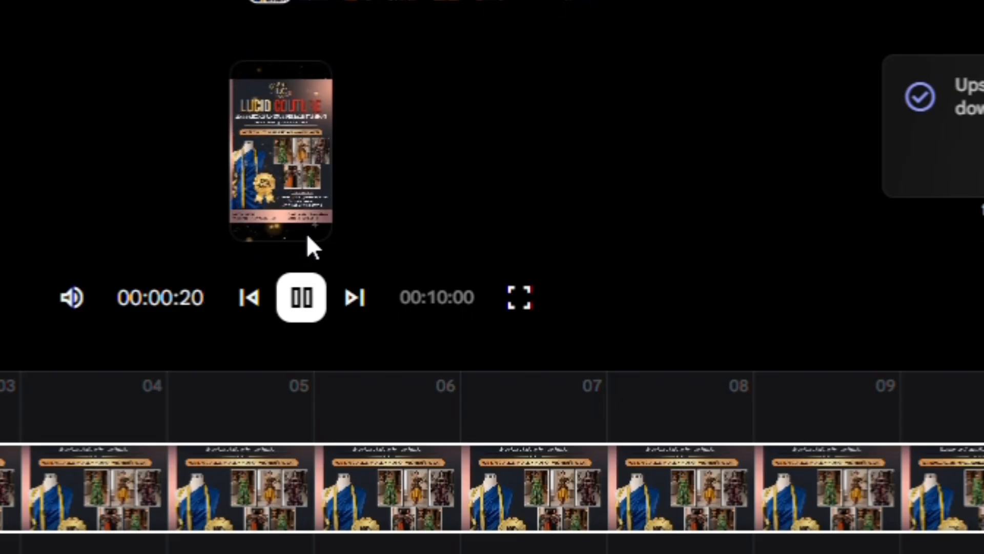